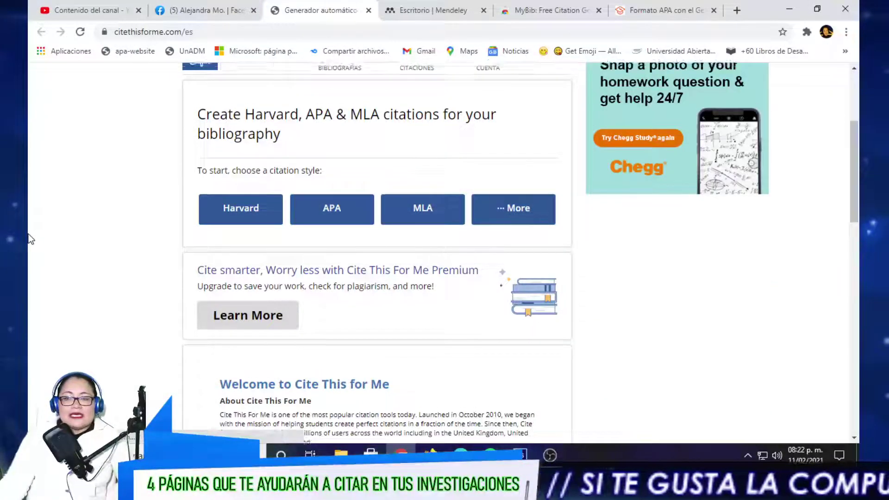
Dismiss the side advertisement and start a Harvard citation in Cite This For Me
{"action": "scroll", "coordinate": [29, 238], "scroll_direction": "up", "scroll_amount": 3}
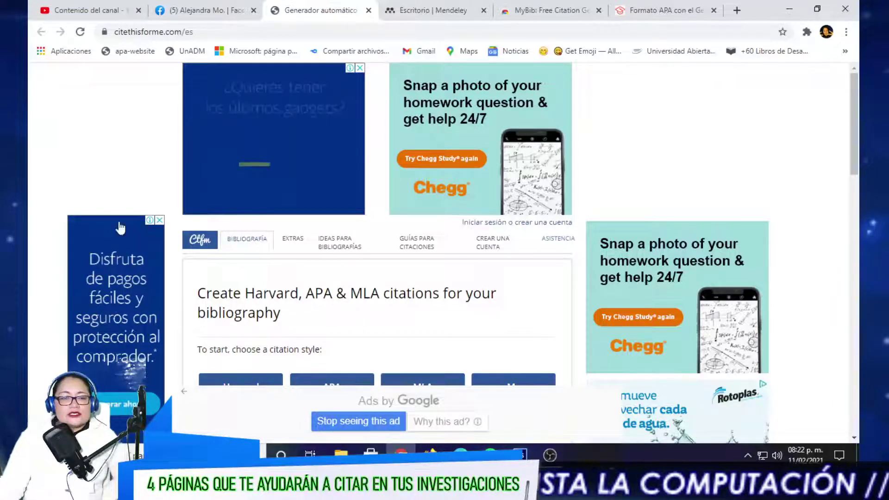
{"action": "left_click", "coordinate": [159, 220]}
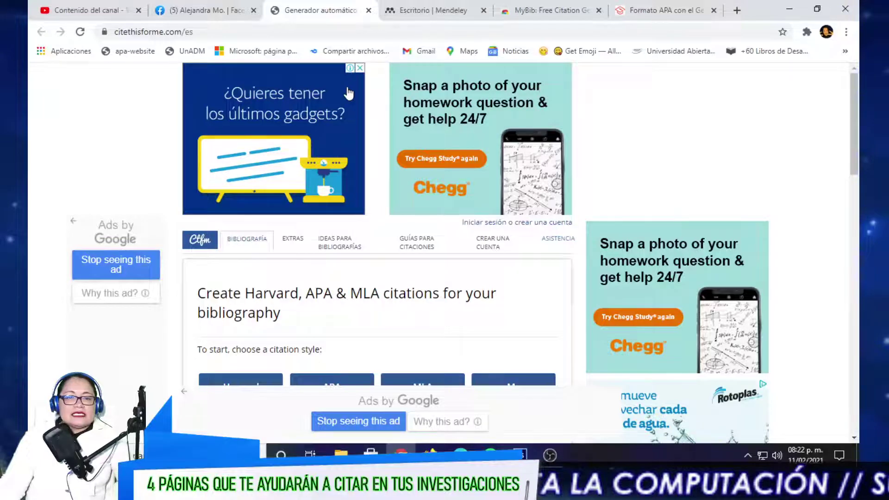
{"action": "scroll", "coordinate": [348, 93], "scroll_direction": "down", "scroll_amount": 4}
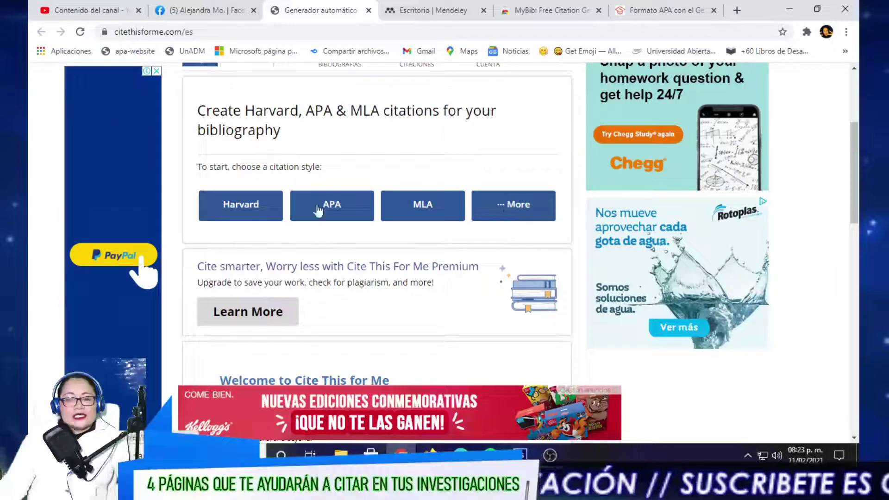
{"action": "left_click", "coordinate": [261, 204]}
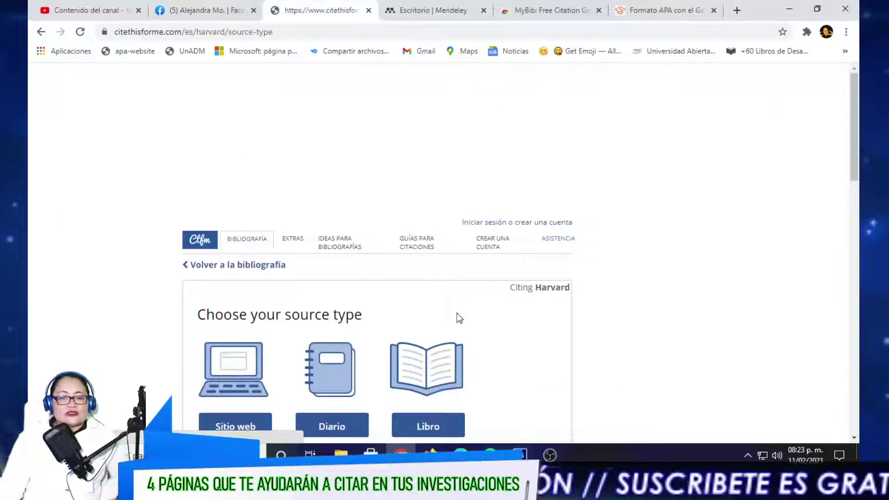
Choose 'Sitio web' as the source type for the Harvard citation
{"action": "scroll", "coordinate": [456, 313], "scroll_direction": "down", "scroll_amount": 1}
{"action": "scroll", "coordinate": [456, 315], "scroll_direction": "down", "scroll_amount": 1}
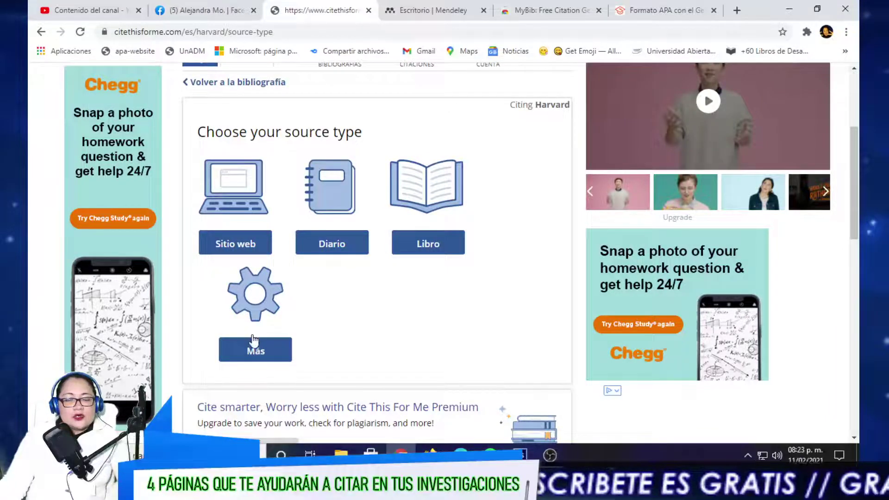
{"action": "left_click", "coordinate": [235, 245]}
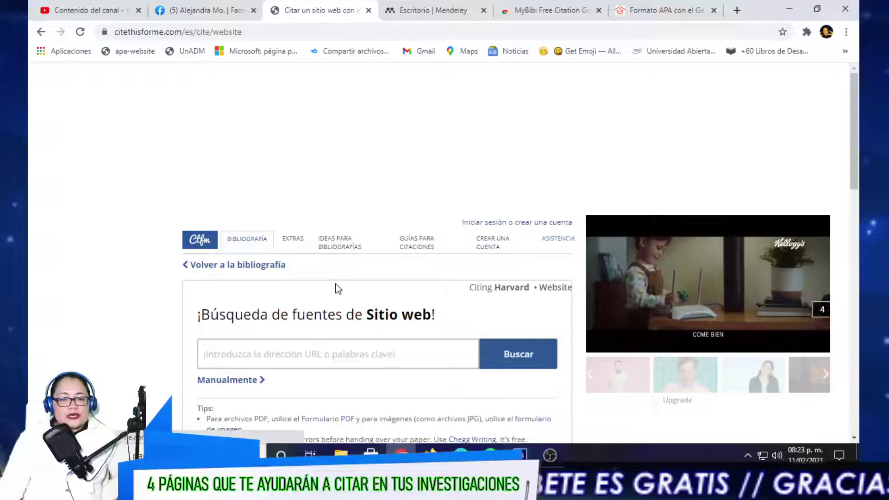
{"action": "scroll", "coordinate": [337, 288], "scroll_direction": "down", "scroll_amount": 2}
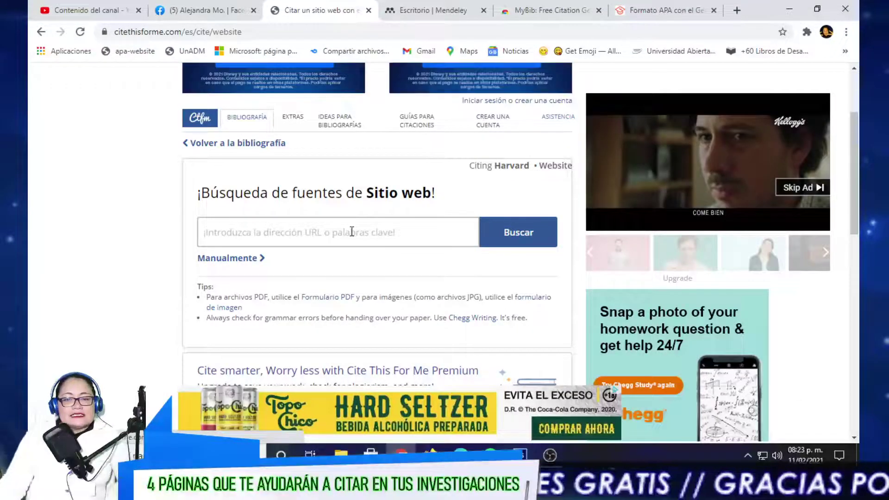
{"action": "scroll", "coordinate": [402, 296], "scroll_direction": "down", "scroll_amount": 1}
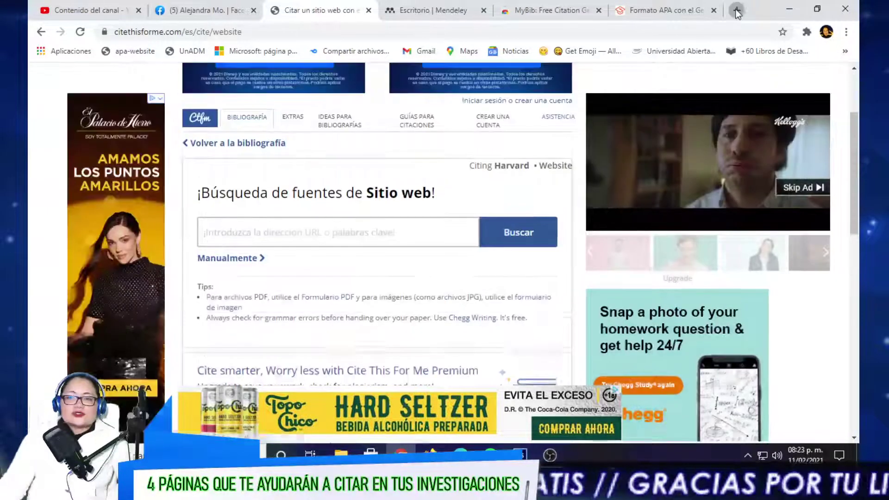
Search Google for 'SISTEMA SOLAR' in a new tab
{"action": "left_click", "coordinate": [737, 11]}
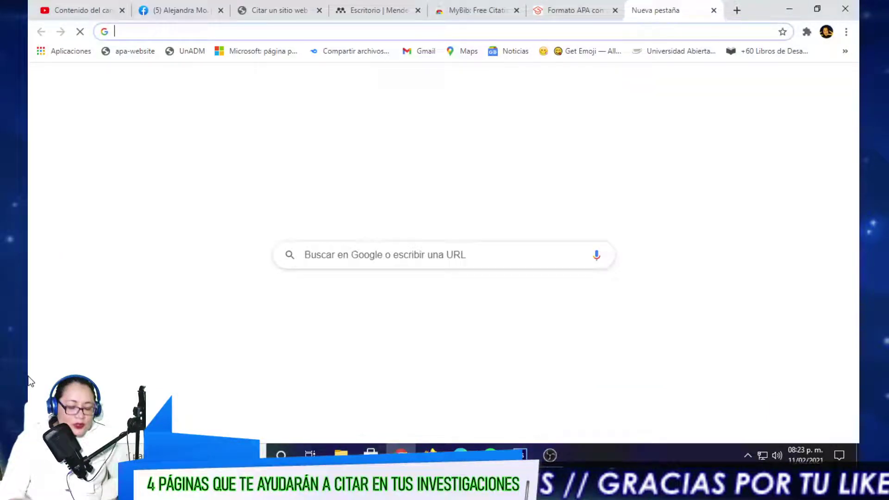
{"action": "type", "text": "SISTE"}
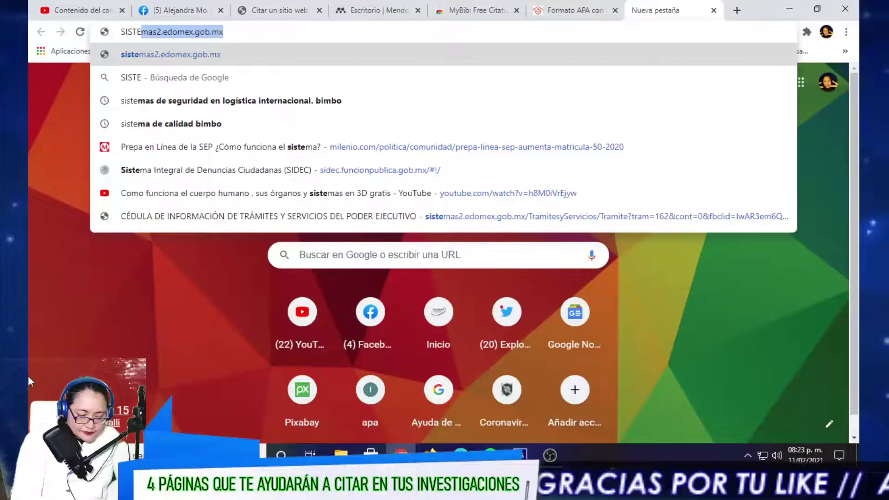
{"action": "type", "text": "MA SO"}
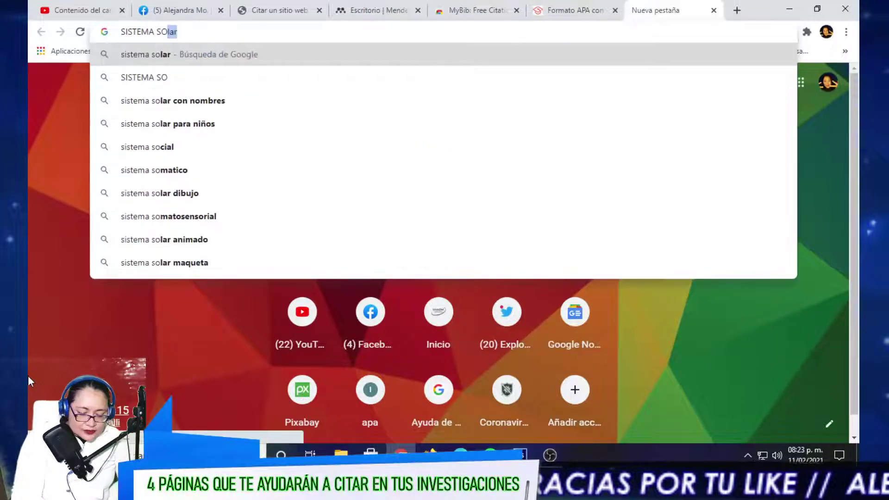
{"action": "type", "text": "LAR"}
{"action": "key", "text": "Return"}
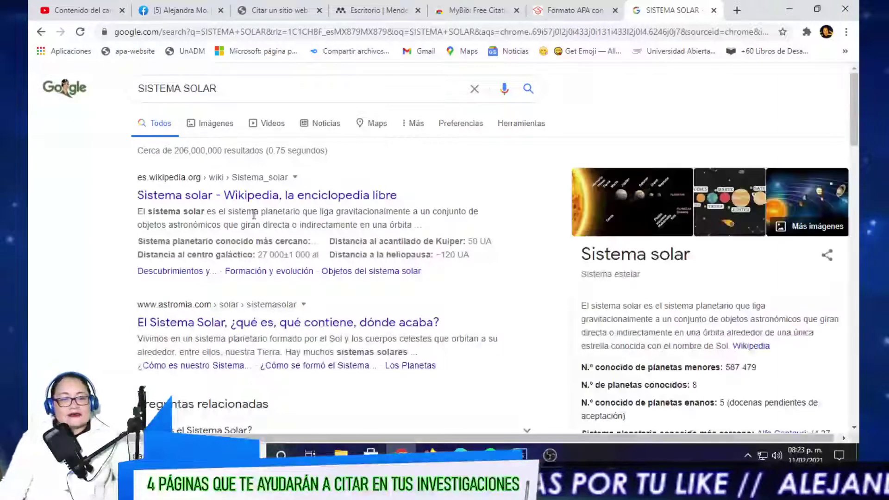
Open the astromia.com 'El Sistema Solar' article and copy its URL
{"action": "left_click", "coordinate": [239, 324]}
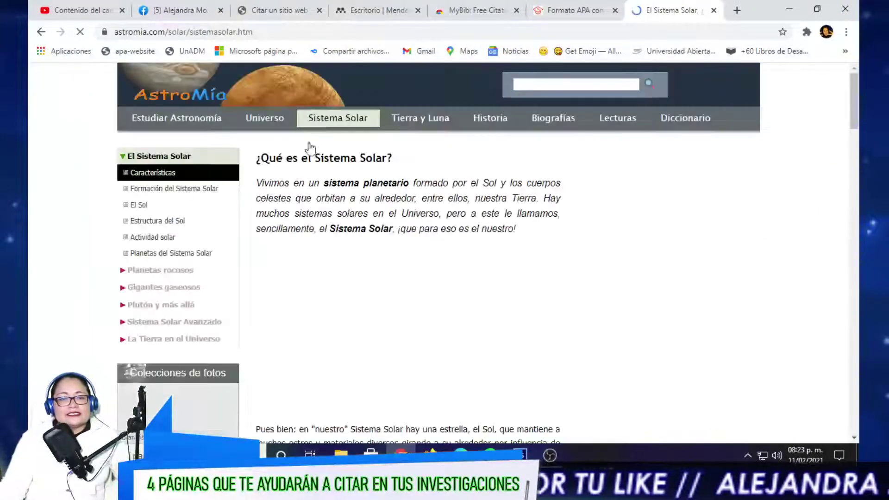
{"action": "left_click", "coordinate": [177, 32]}
{"action": "right_click", "coordinate": [177, 32]}
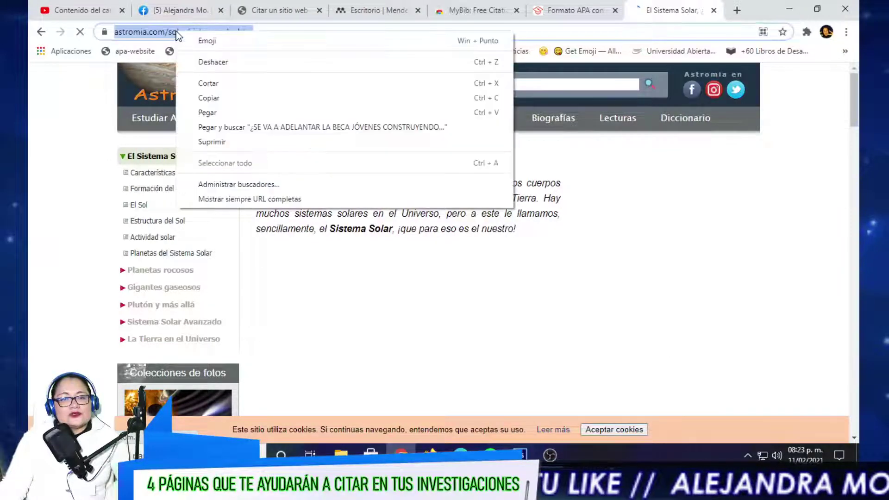
{"action": "left_click", "coordinate": [209, 99]}
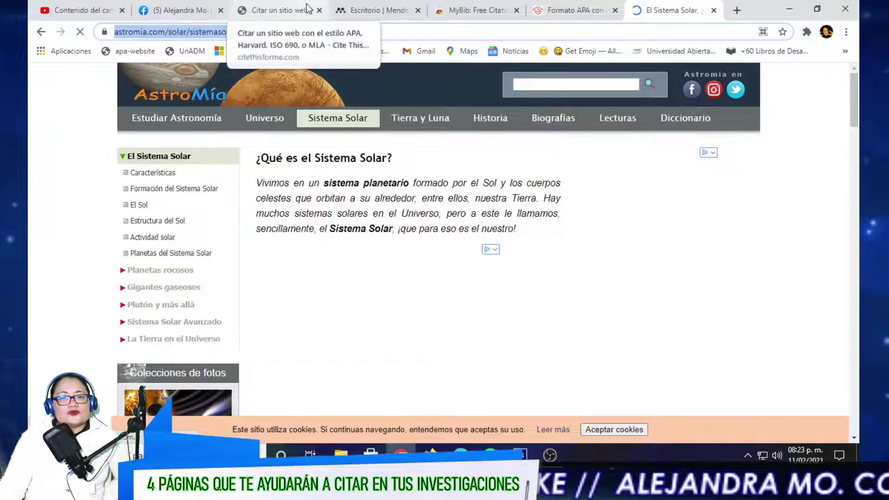
Paste the Astromia URL into the website search, then cite the 'El Sistema Solar' result
{"action": "left_click", "coordinate": [278, 10]}
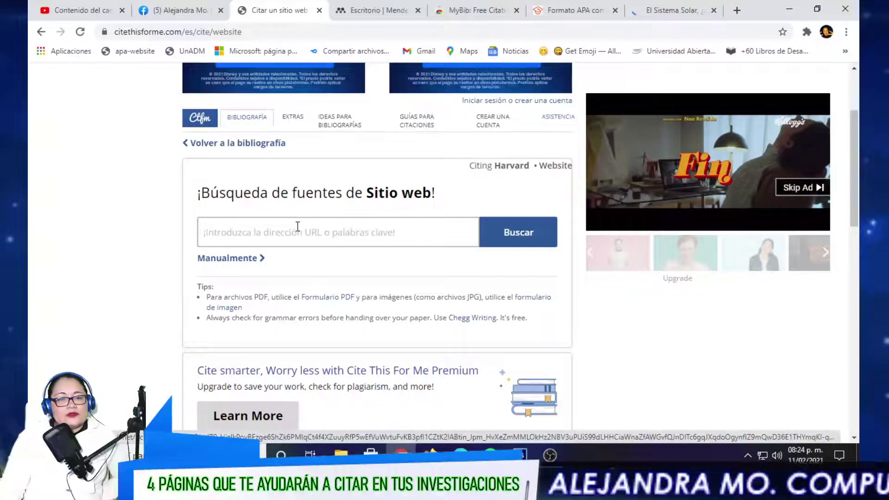
{"action": "left_click", "coordinate": [298, 229]}
{"action": "type", "text": "https://www.astromia.com/solar/sistemasolar.htm"}
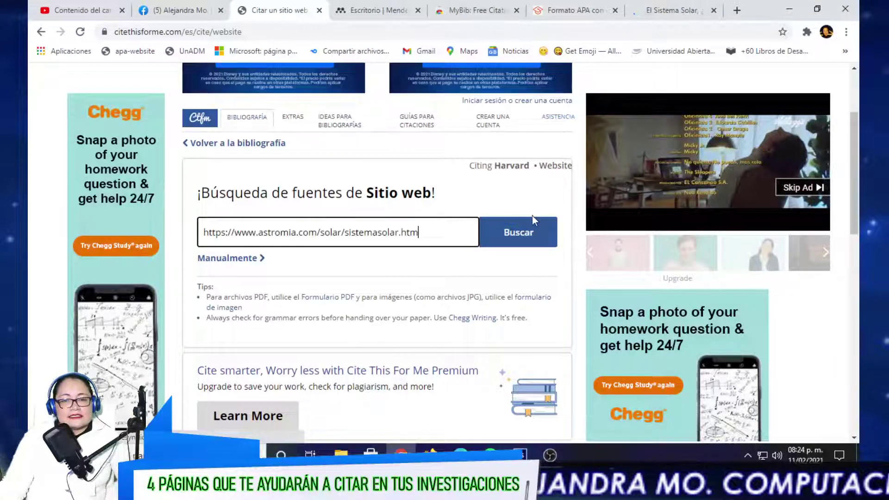
{"action": "left_click", "coordinate": [530, 229]}
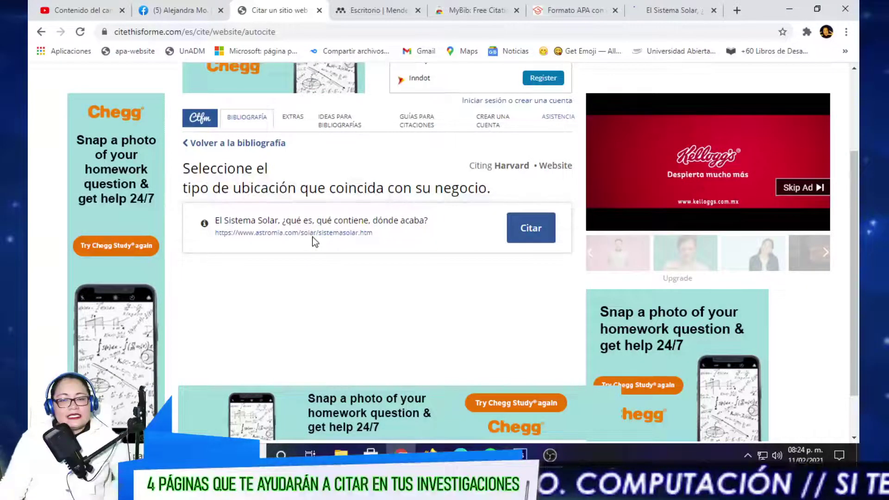
{"action": "left_click", "coordinate": [531, 227]}
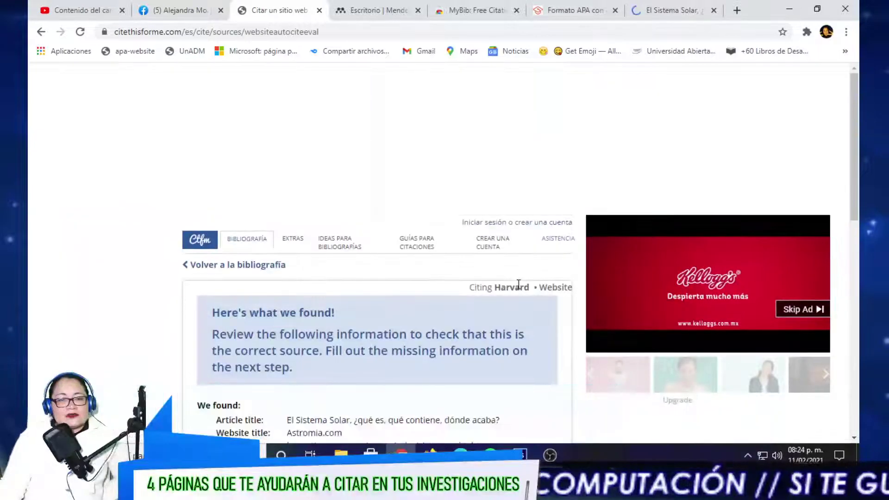
Review the found title, Astromia.com site name and URL, then go to the Mendeley guide
{"action": "scroll", "coordinate": [394, 290], "scroll_direction": "down", "scroll_amount": 3}
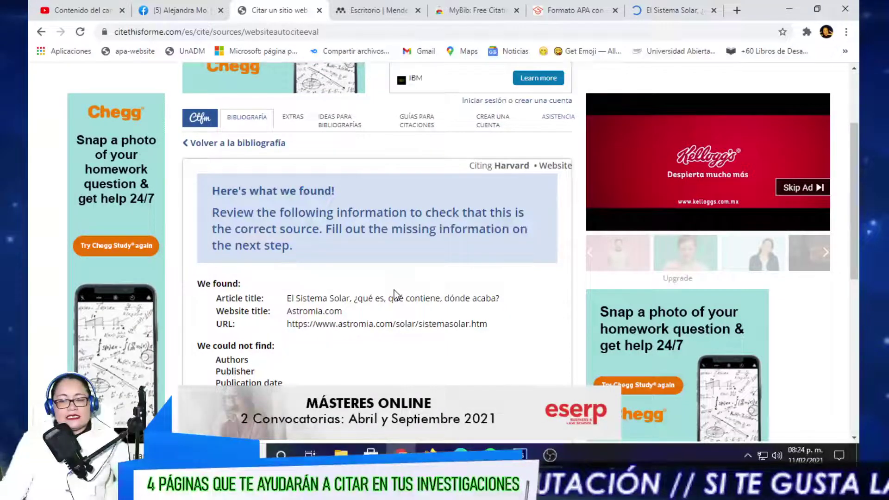
{"action": "scroll", "coordinate": [393, 289], "scroll_direction": "down", "scroll_amount": 3}
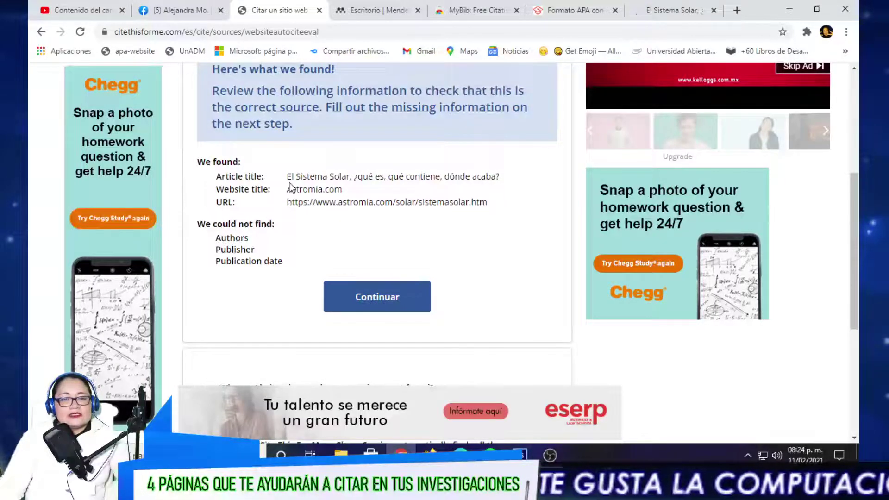
{"action": "left_click_drag", "start_coordinate": [288, 177], "coordinate": [500, 207]}
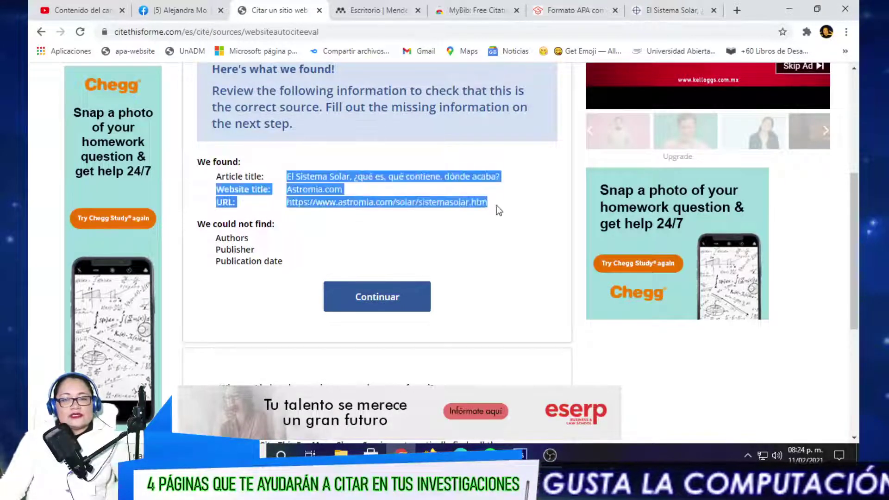
{"action": "left_click", "coordinate": [385, 199]}
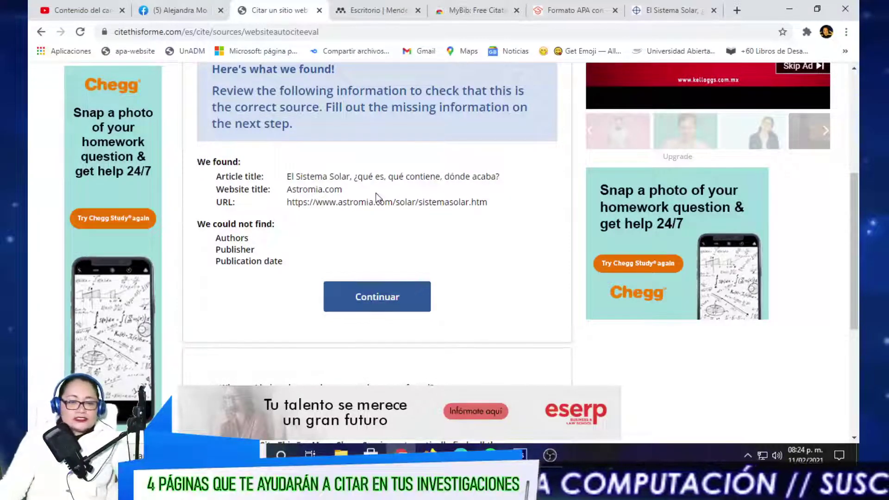
{"action": "left_click_drag", "start_coordinate": [290, 176], "coordinate": [427, 220]}
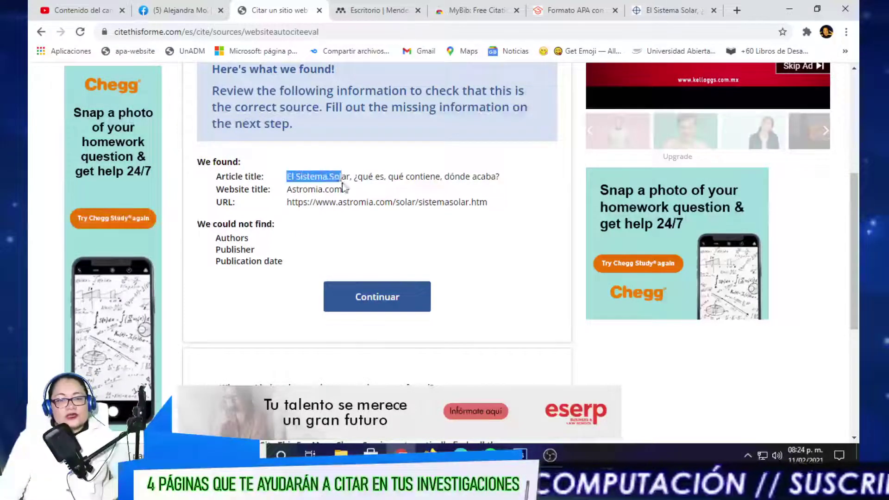
{"action": "left_click", "coordinate": [355, 227]}
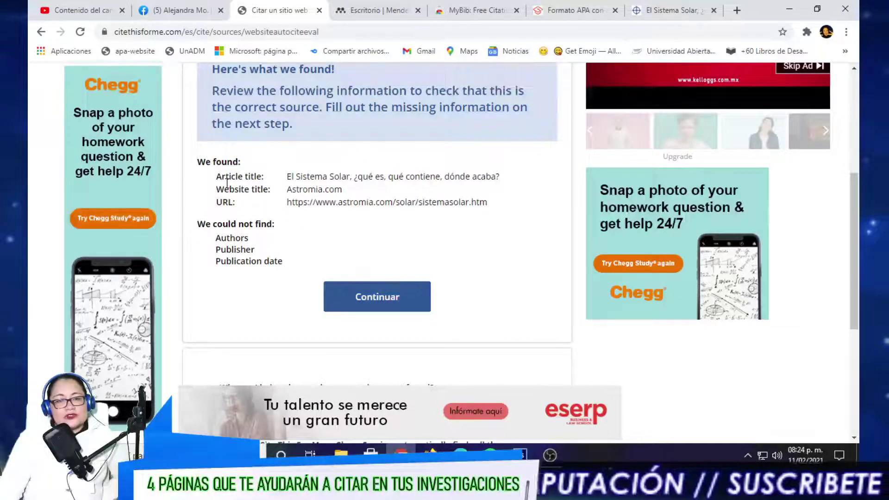
{"action": "left_click_drag", "start_coordinate": [218, 176], "coordinate": [488, 216]}
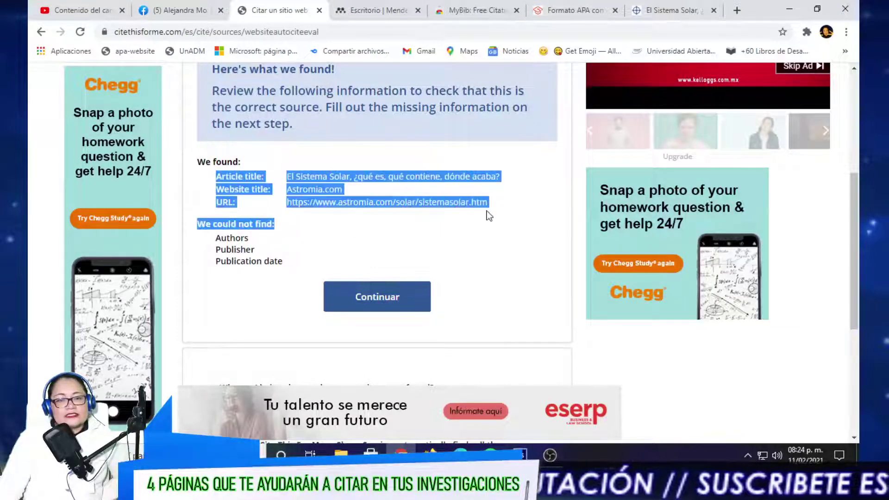
{"action": "right_click", "coordinate": [333, 184]}
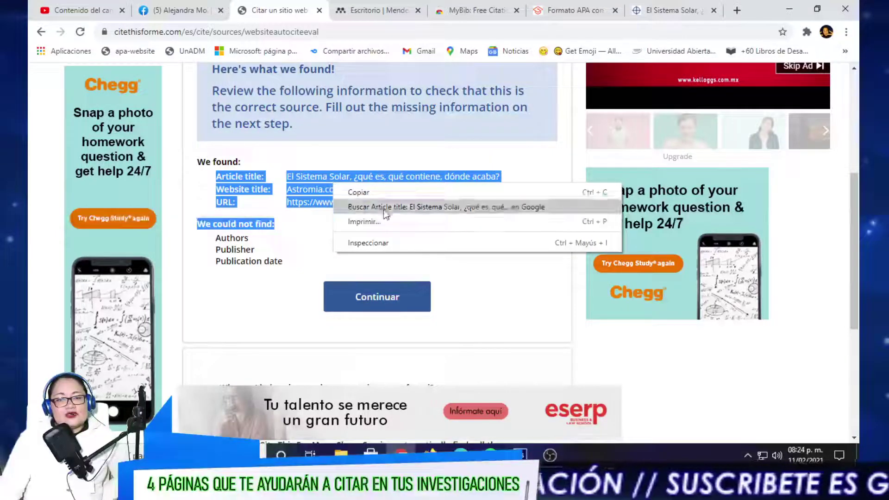
{"action": "left_click", "coordinate": [30, 209]}
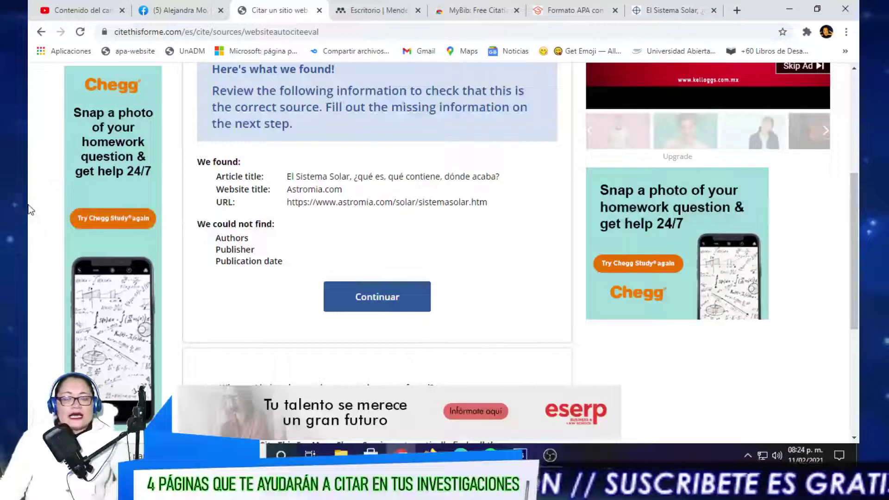
{"action": "left_click", "coordinate": [336, 16]}
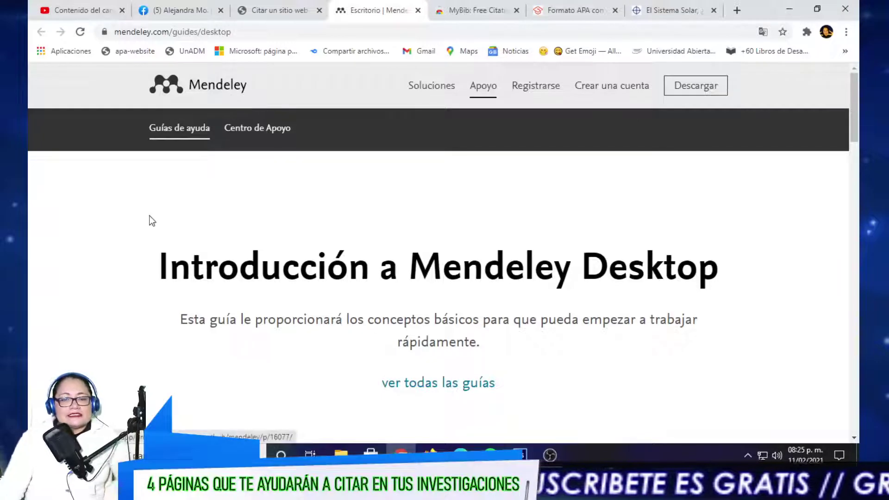
Browse the Mendeley guide to '06. Escritura y citas', then 'Using the Citation Plugin'
{"action": "scroll", "coordinate": [175, 279], "scroll_direction": "down", "scroll_amount": 3}
{"action": "scroll", "coordinate": [367, 292], "scroll_direction": "down", "scroll_amount": 4}
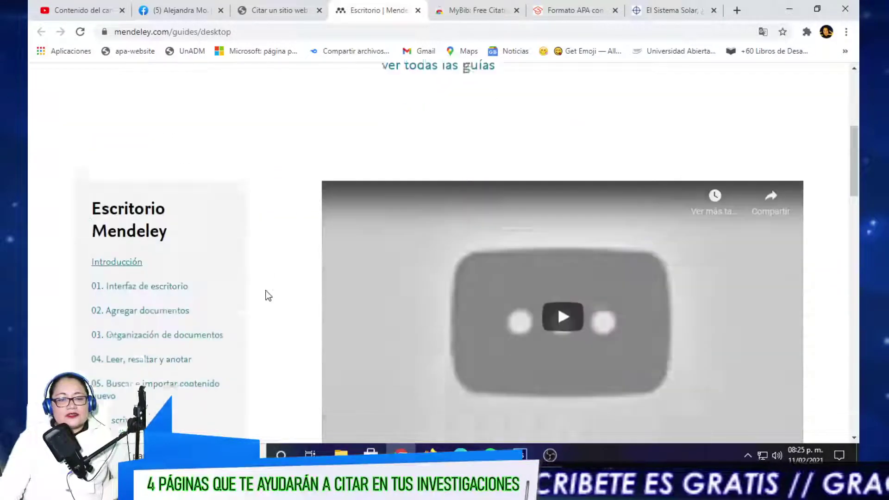
{"action": "scroll", "coordinate": [278, 289], "scroll_direction": "down", "scroll_amount": 3}
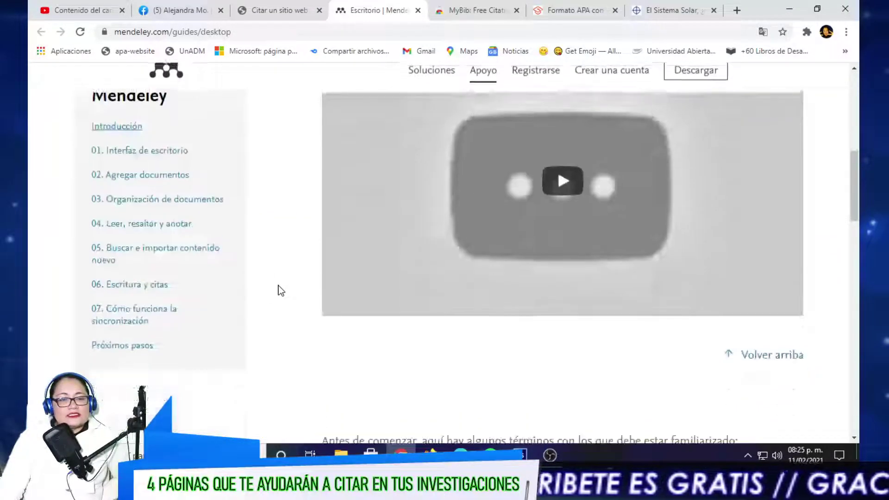
{"action": "left_click", "coordinate": [151, 285]}
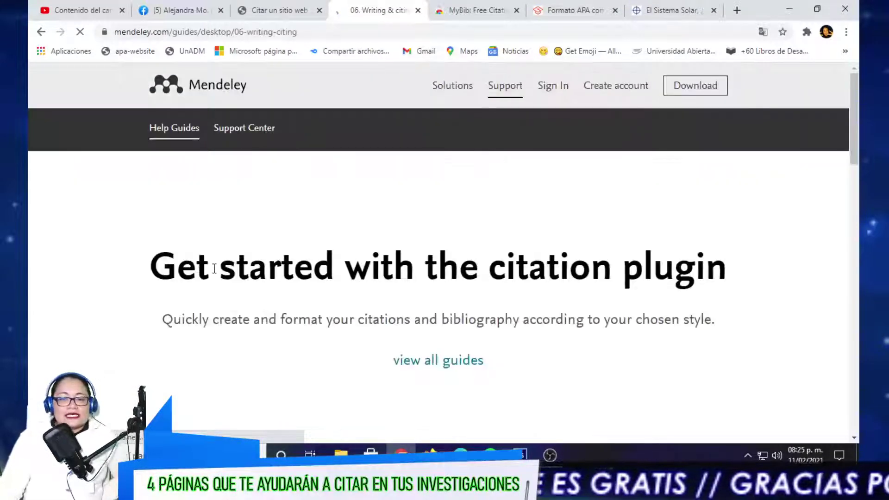
{"action": "scroll", "coordinate": [214, 269], "scroll_direction": "down", "scroll_amount": 3}
{"action": "scroll", "coordinate": [215, 274], "scroll_direction": "down", "scroll_amount": 4}
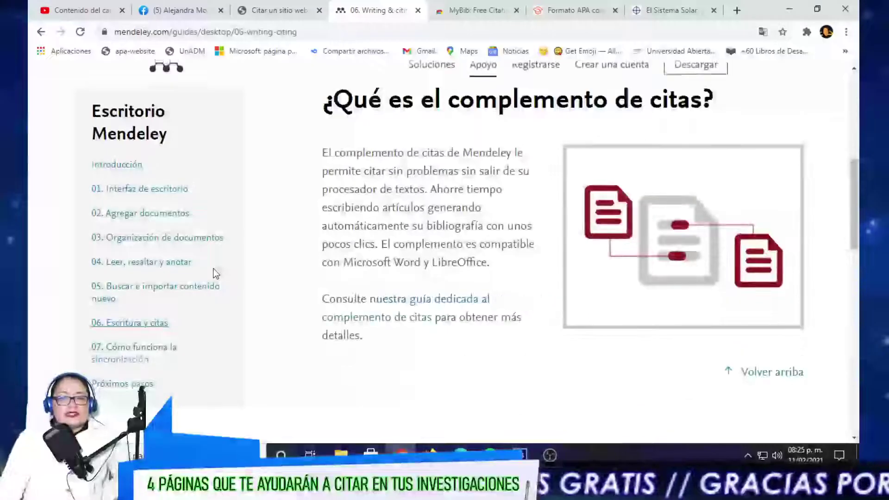
{"action": "scroll", "coordinate": [236, 278], "scroll_direction": "down", "scroll_amount": 3}
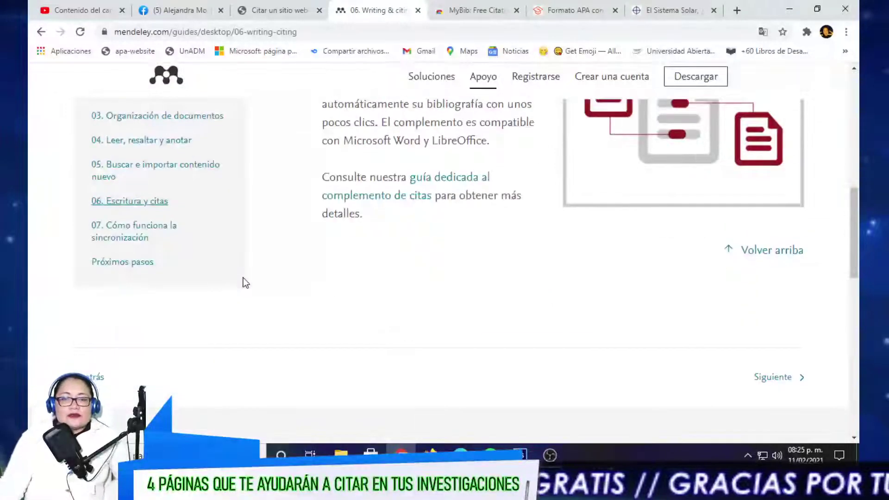
{"action": "left_click", "coordinate": [427, 186]}
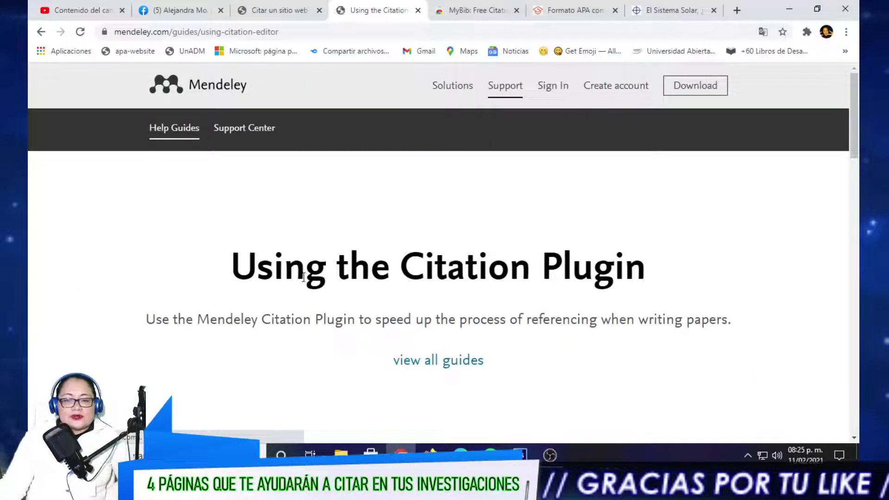
Read through the citation plugin guide, then go to the MyBib extension's store page
{"action": "scroll", "coordinate": [143, 243], "scroll_direction": "down", "scroll_amount": 3}
{"action": "scroll", "coordinate": [143, 242], "scroll_direction": "down", "scroll_amount": 4}
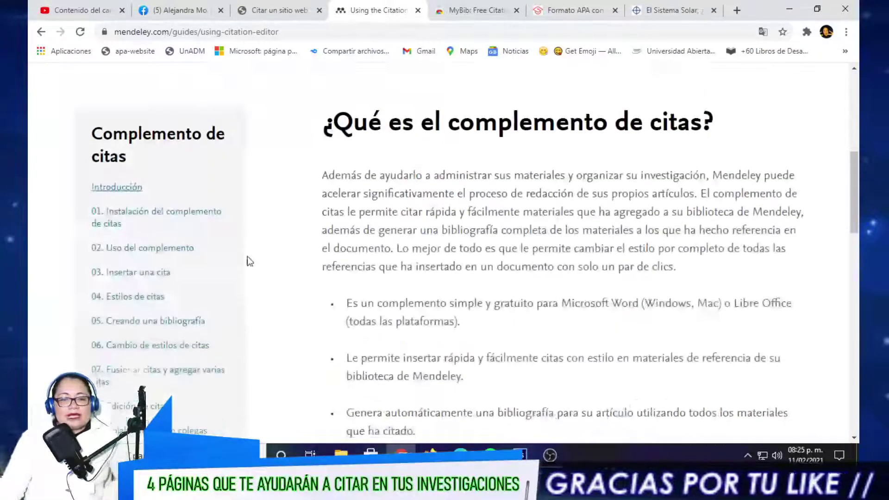
{"action": "scroll", "coordinate": [249, 260], "scroll_direction": "down", "scroll_amount": 3}
{"action": "scroll", "coordinate": [273, 278], "scroll_direction": "down", "scroll_amount": 5}
{"action": "scroll", "coordinate": [273, 282], "scroll_direction": "down", "scroll_amount": 5}
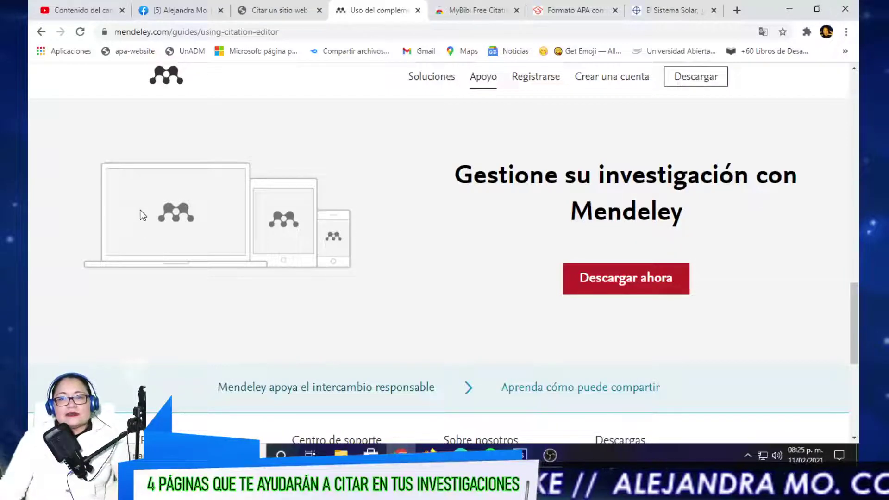
{"action": "left_click", "coordinate": [456, 11]}
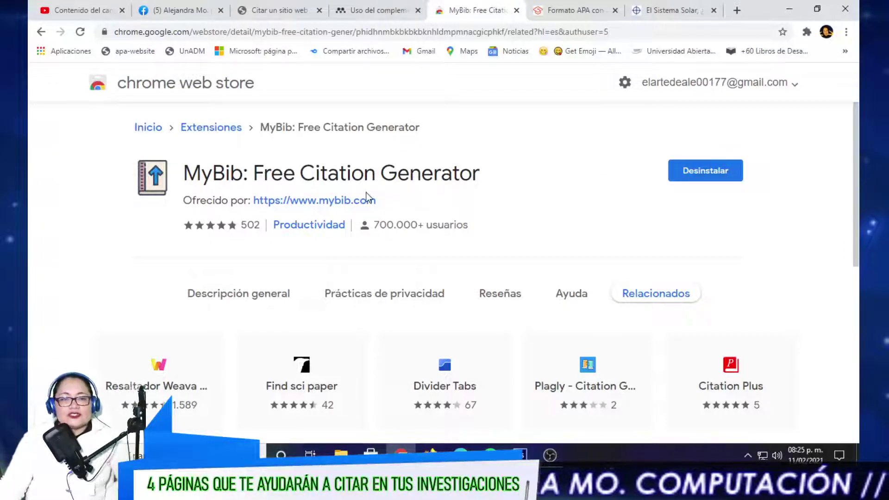
Launch the MyBib extension, choose APA 6 and copy the formatted citation
{"action": "left_click", "coordinate": [806, 32]}
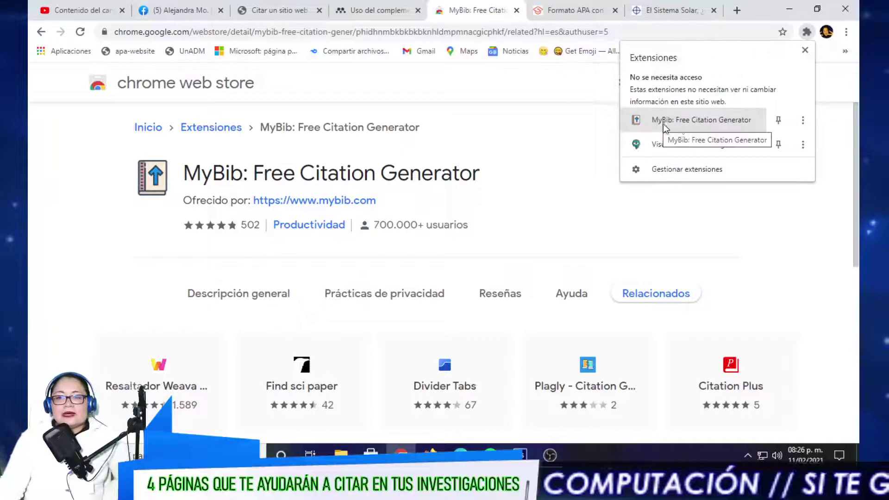
{"action": "left_click", "coordinate": [704, 123]}
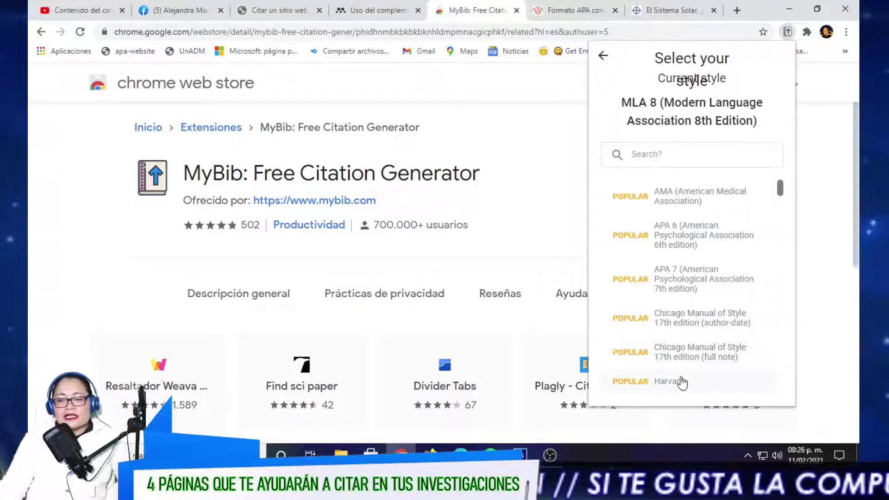
{"action": "left_click", "coordinate": [682, 239]}
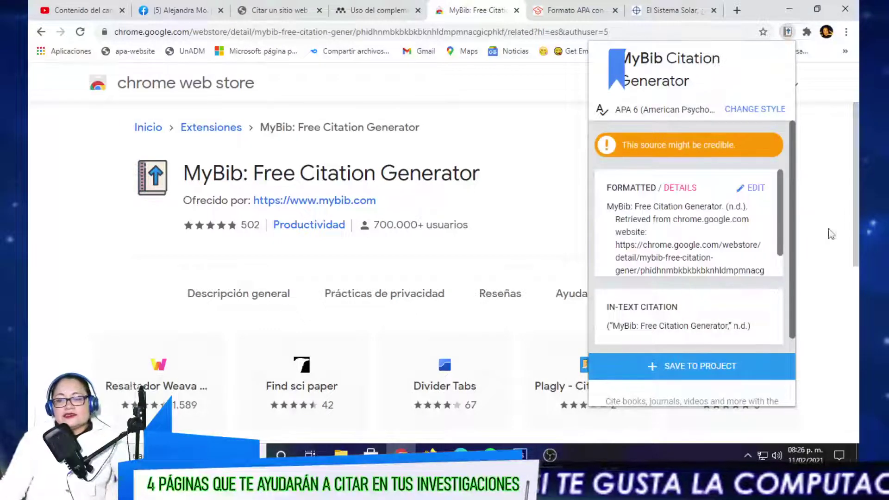
{"action": "scroll", "coordinate": [768, 224], "scroll_direction": "down", "scroll_amount": 1}
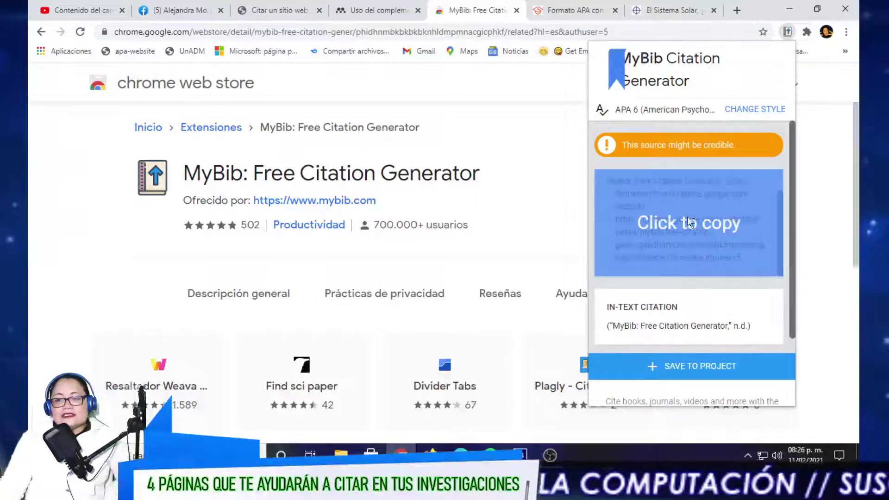
{"action": "left_click", "coordinate": [648, 230]}
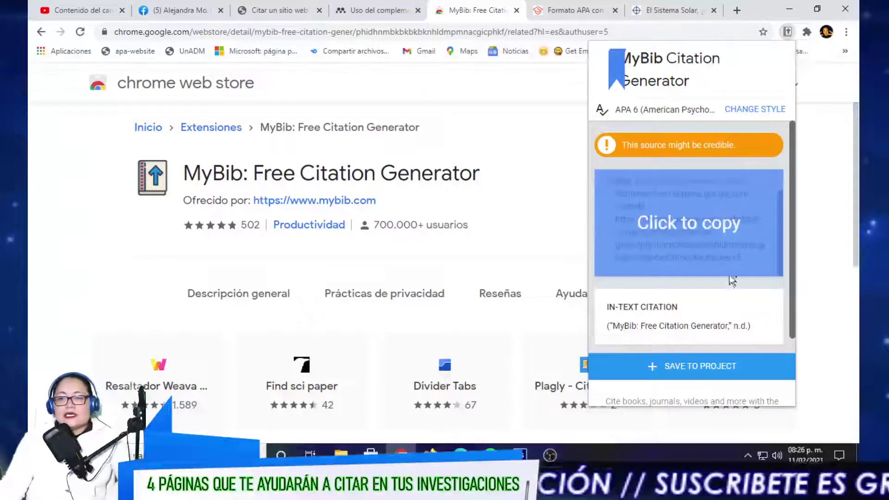
Paste the Astromia address into MyBib's style search, return to APA 6, then go to Scribbr
{"action": "left_click", "coordinate": [753, 110]}
{"action": "left_click", "coordinate": [643, 154]}
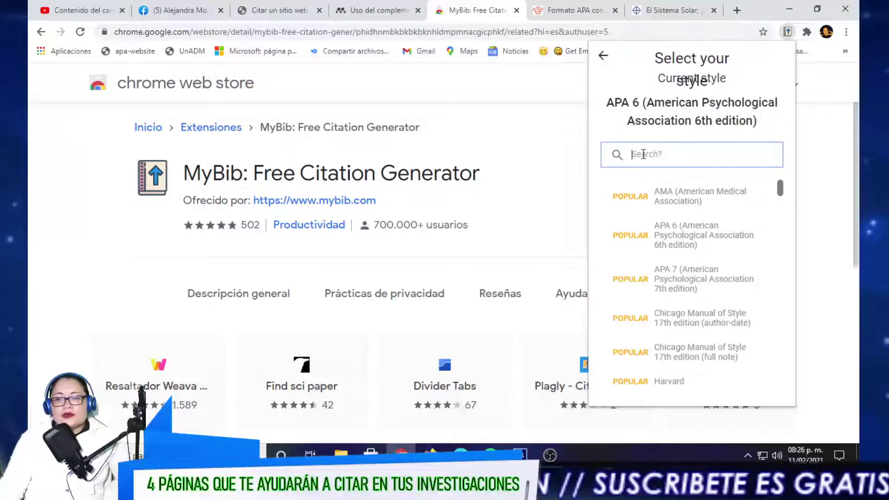
{"action": "right_click", "coordinate": [643, 154]}
{"action": "left_click", "coordinate": [673, 250]}
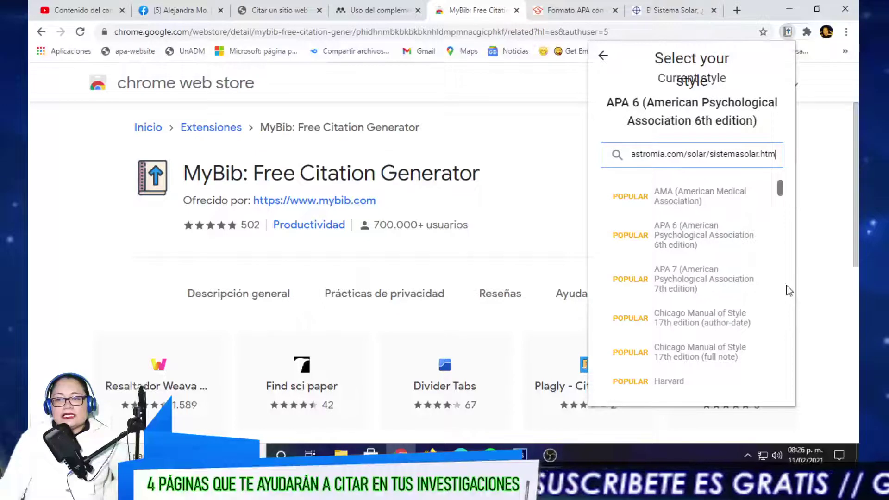
{"action": "left_click", "coordinate": [687, 237]}
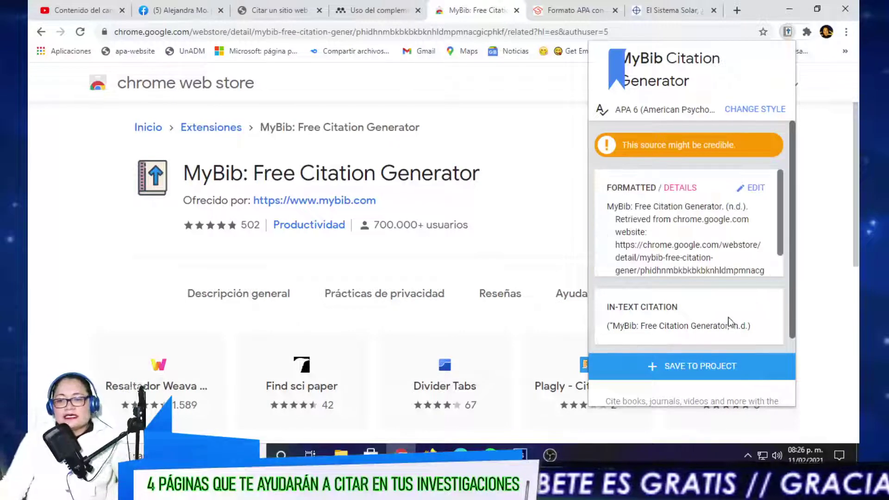
{"action": "scroll", "coordinate": [706, 288], "scroll_direction": "down", "scroll_amount": 1}
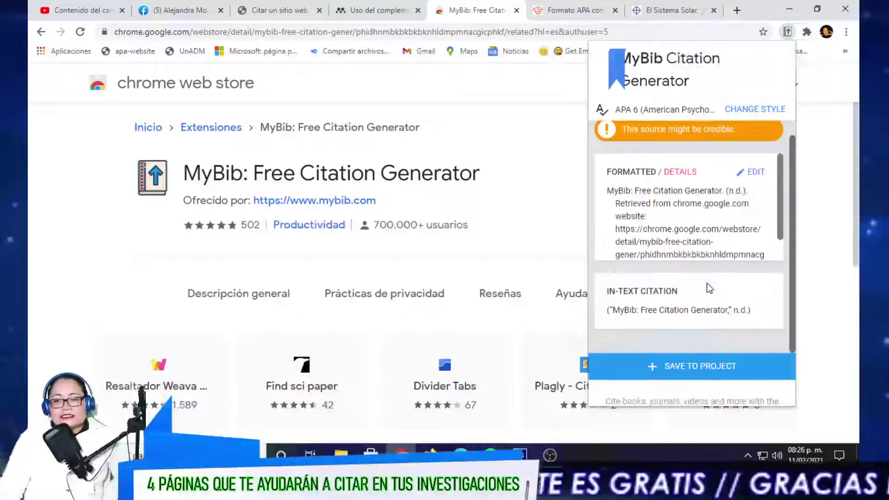
{"action": "scroll", "coordinate": [708, 288], "scroll_direction": "up", "scroll_amount": 1}
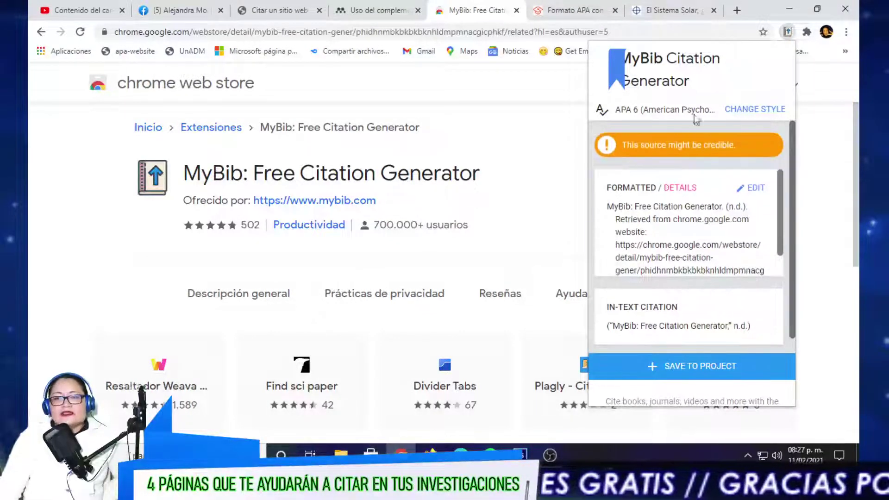
{"action": "left_click", "coordinate": [550, 6]}
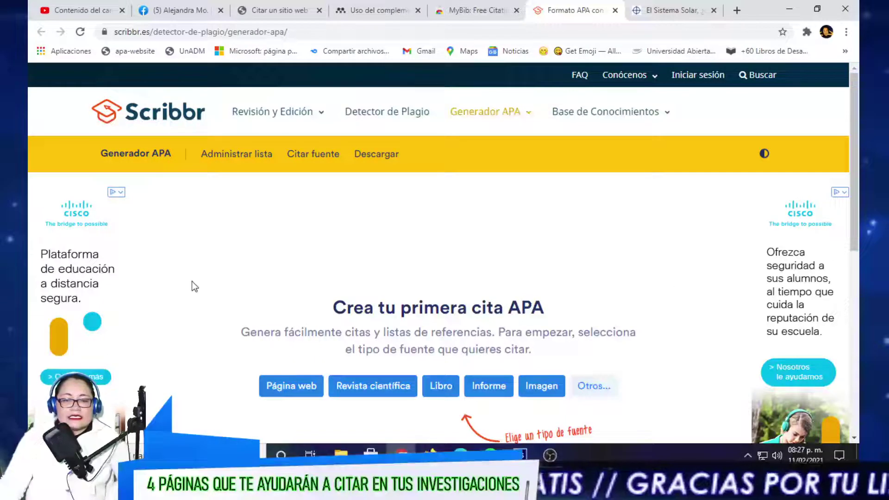
Choose 'Página web' as the source type in Scribbr's APA generator
{"action": "scroll", "coordinate": [195, 281], "scroll_direction": "down", "scroll_amount": 3}
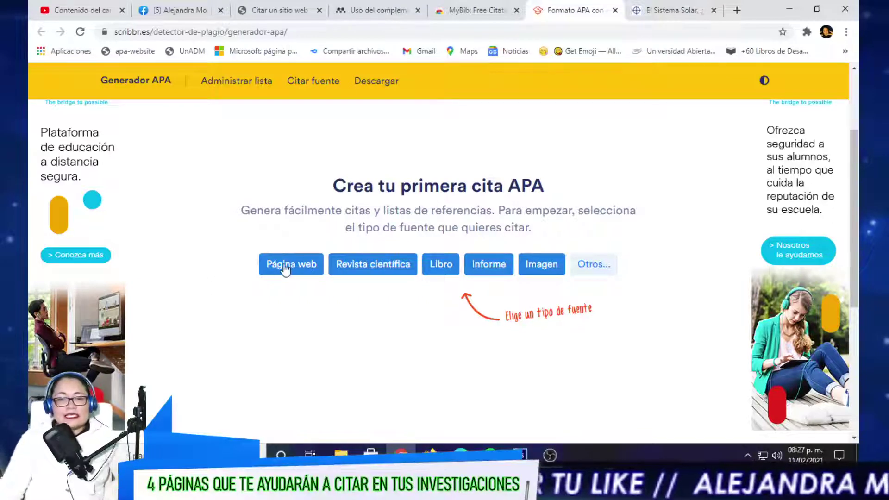
{"action": "left_click", "coordinate": [304, 267]}
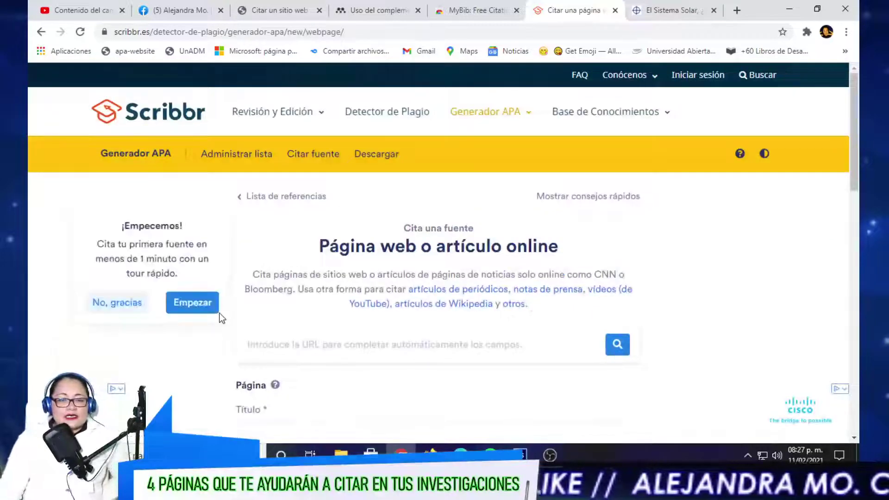
Paste the Astromia URL into Scribbr's search and autofill from the 'El Sistema Solar' result
{"action": "scroll", "coordinate": [231, 379], "scroll_direction": "down", "scroll_amount": 1}
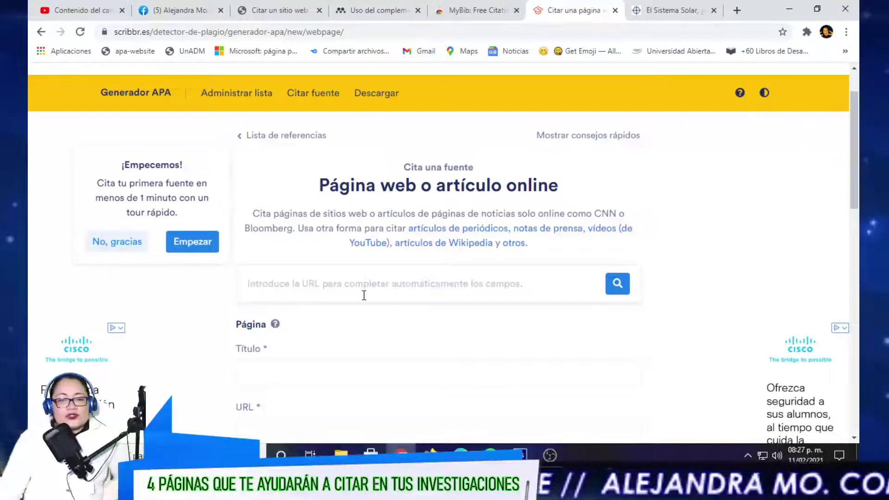
{"action": "left_click", "coordinate": [362, 291]}
{"action": "right_click", "coordinate": [358, 290]}
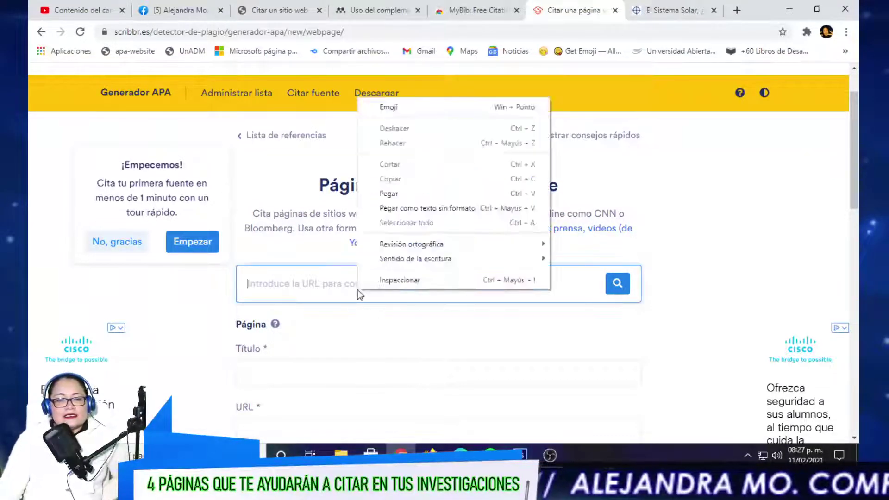
{"action": "left_click", "coordinate": [391, 204]}
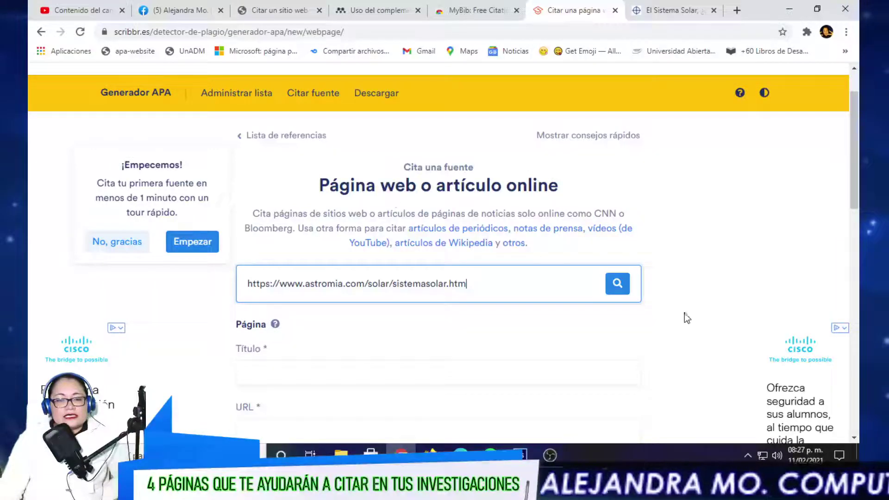
{"action": "key", "text": "Return"}
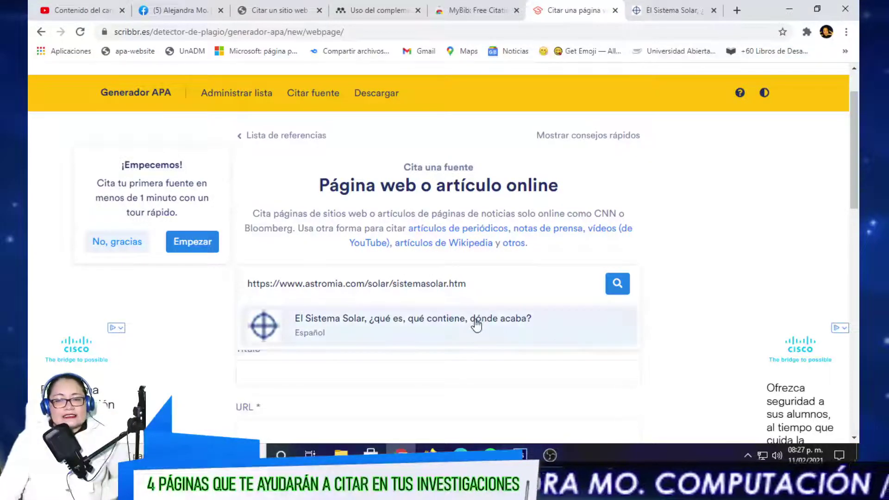
{"action": "left_click", "coordinate": [476, 324]}
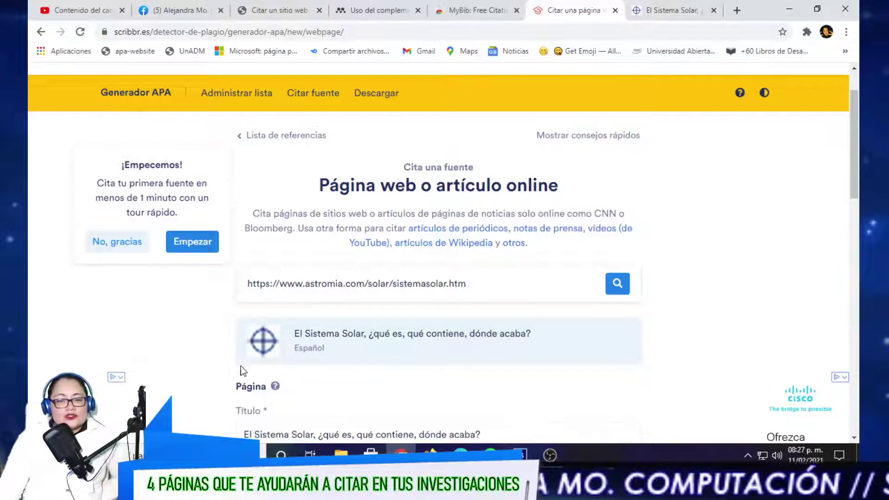
Review the auto-filled title and URL, then return to the AstroMia 'El Sistema Solar' page
{"action": "scroll", "coordinate": [204, 370], "scroll_direction": "down", "scroll_amount": 1}
{"action": "scroll", "coordinate": [201, 366], "scroll_direction": "down", "scroll_amount": 3}
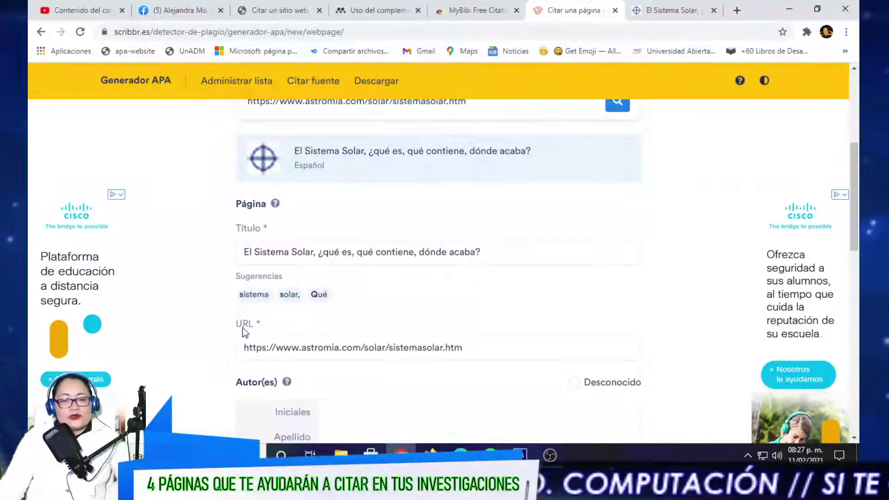
{"action": "scroll", "coordinate": [216, 342], "scroll_direction": "down", "scroll_amount": 1}
{"action": "scroll", "coordinate": [216, 342], "scroll_direction": "down", "scroll_amount": 1}
{"action": "scroll", "coordinate": [216, 342], "scroll_direction": "down", "scroll_amount": 1}
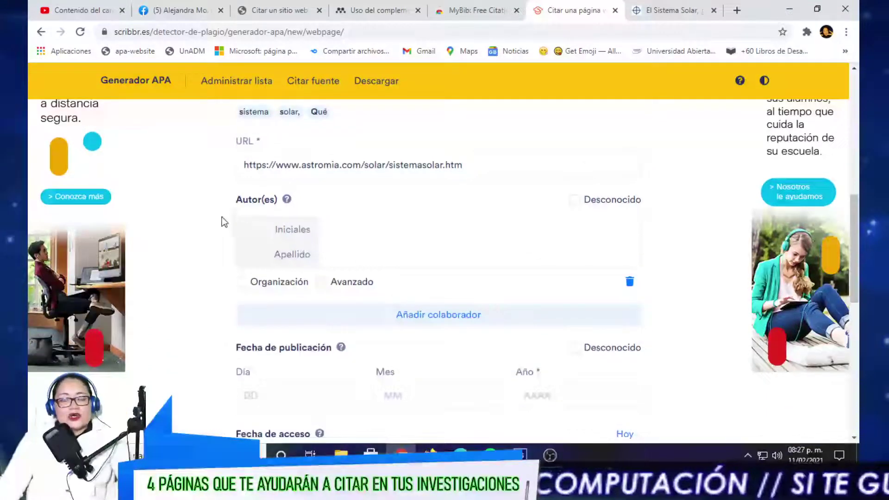
{"action": "scroll", "coordinate": [213, 391], "scroll_direction": "down", "scroll_amount": 2}
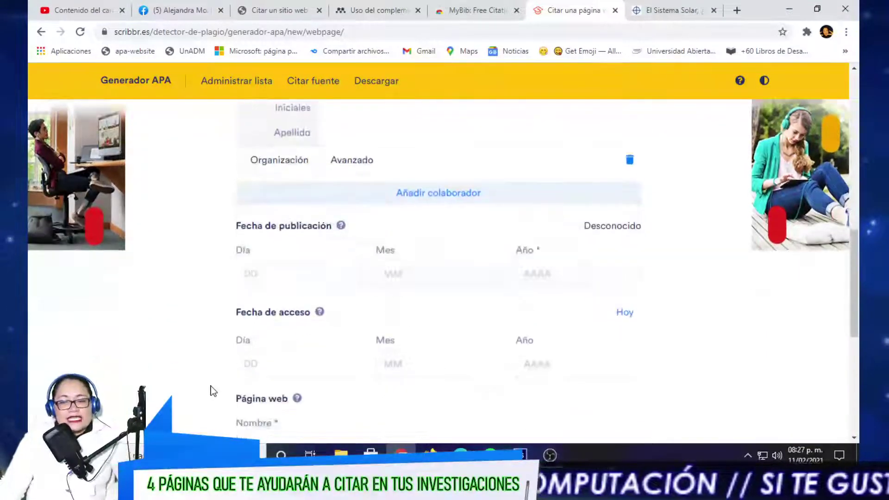
{"action": "scroll", "coordinate": [212, 388], "scroll_direction": "down", "scroll_amount": 2}
{"action": "scroll", "coordinate": [210, 388], "scroll_direction": "up", "scroll_amount": 3}
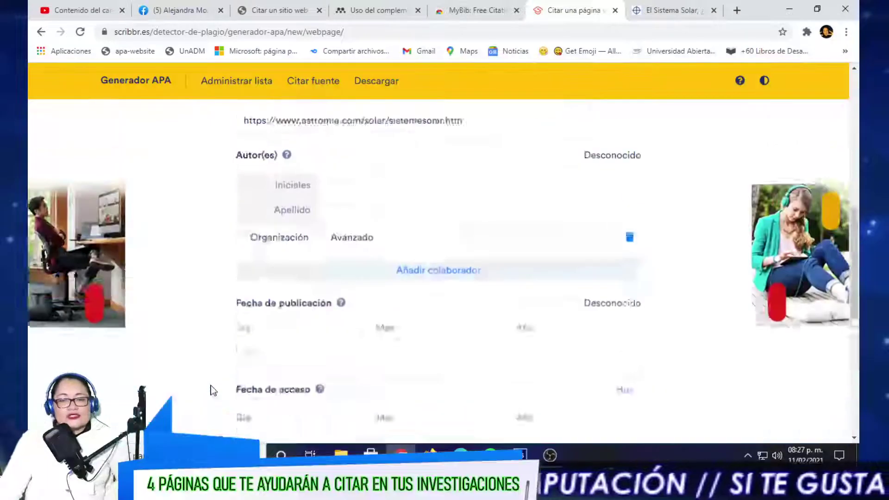
{"action": "scroll", "coordinate": [210, 388], "scroll_direction": "up", "scroll_amount": 4}
{"action": "scroll", "coordinate": [211, 388], "scroll_direction": "up", "scroll_amount": 3}
{"action": "left_click", "coordinate": [702, 6]}
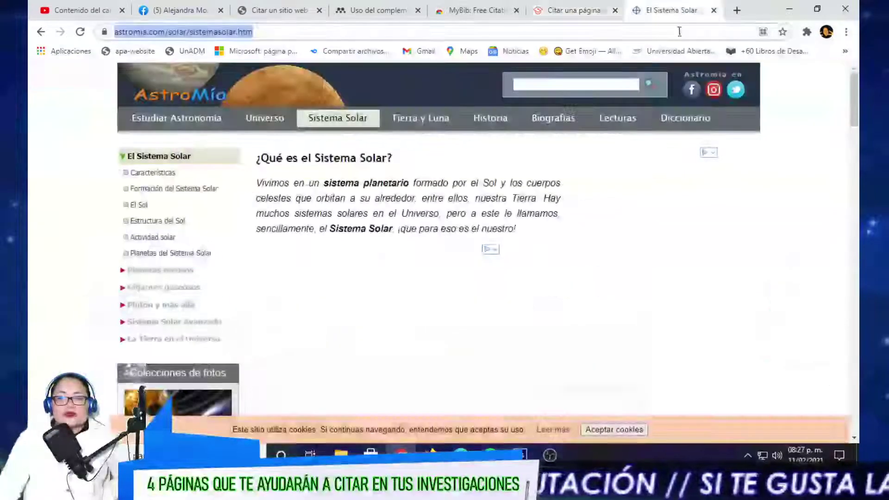
Return to the Google results and search 'SISTEMA SOLAR PDF' instead
{"action": "left_click", "coordinate": [41, 32]}
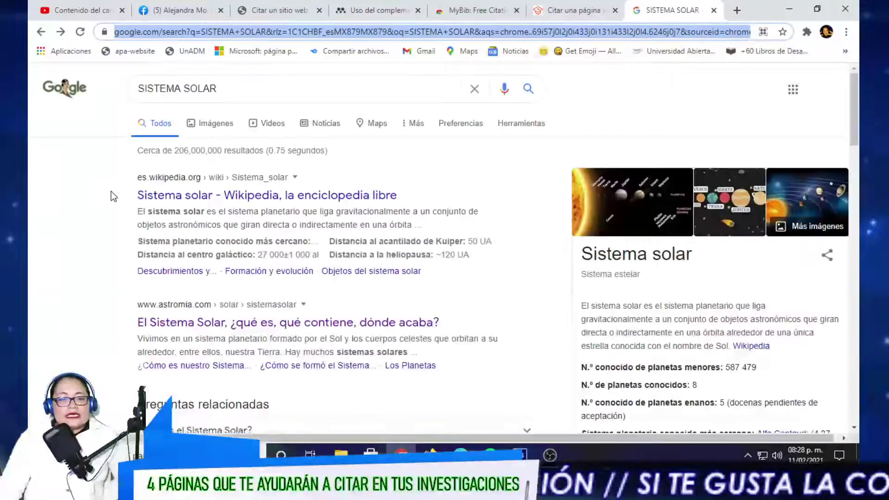
{"action": "scroll", "coordinate": [111, 196], "scroll_direction": "down", "scroll_amount": 3}
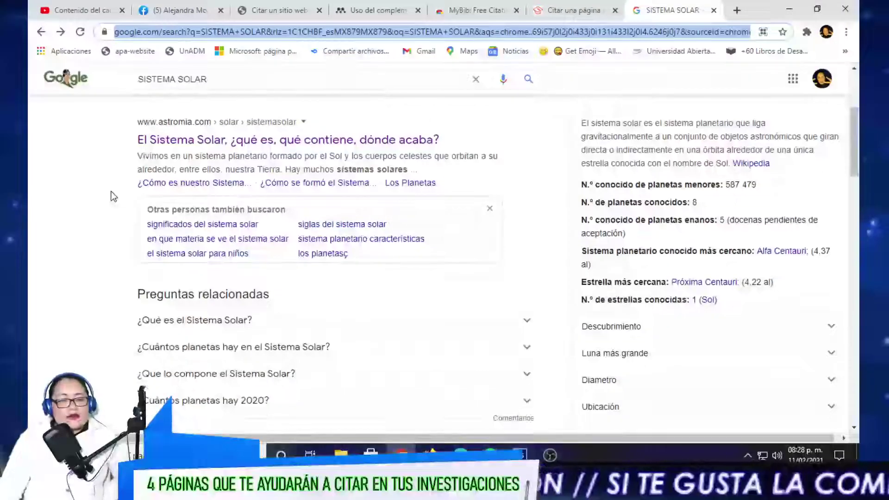
{"action": "scroll", "coordinate": [111, 196], "scroll_direction": "up", "scroll_amount": 4}
{"action": "left_click", "coordinate": [271, 90]}
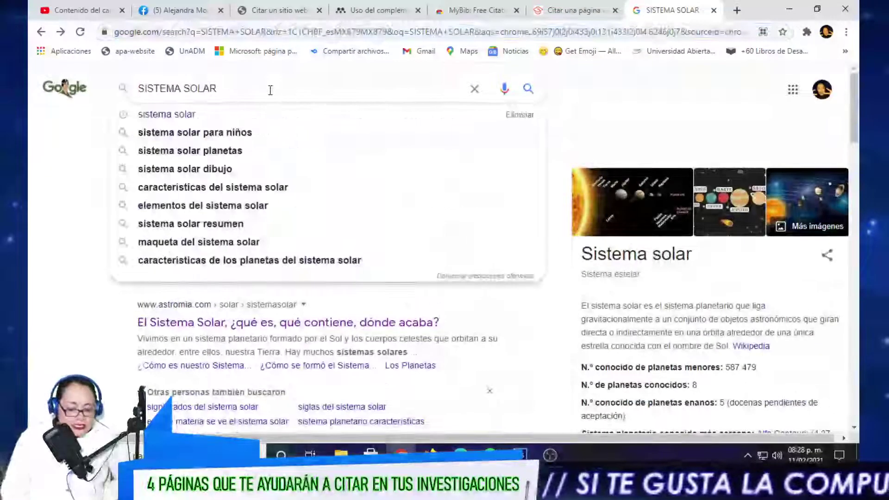
{"action": "type", "text": " P"}
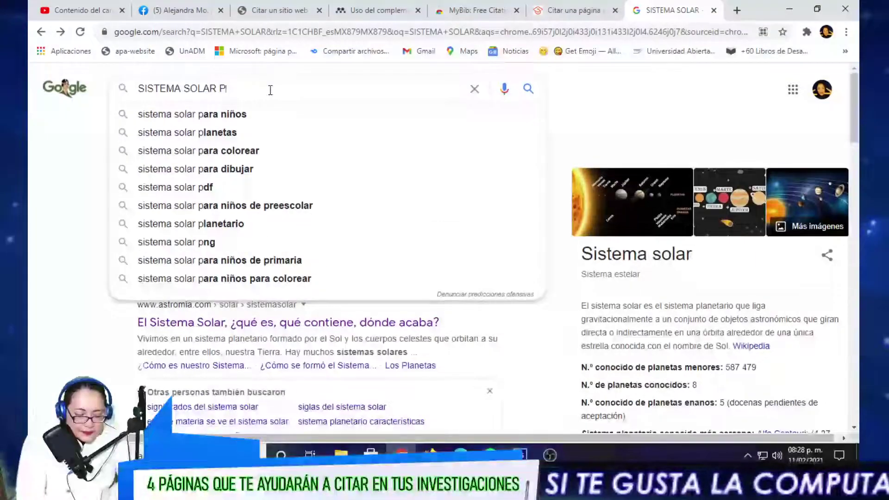
{"action": "type", "text": "DF"}
{"action": "key", "text": "Return"}
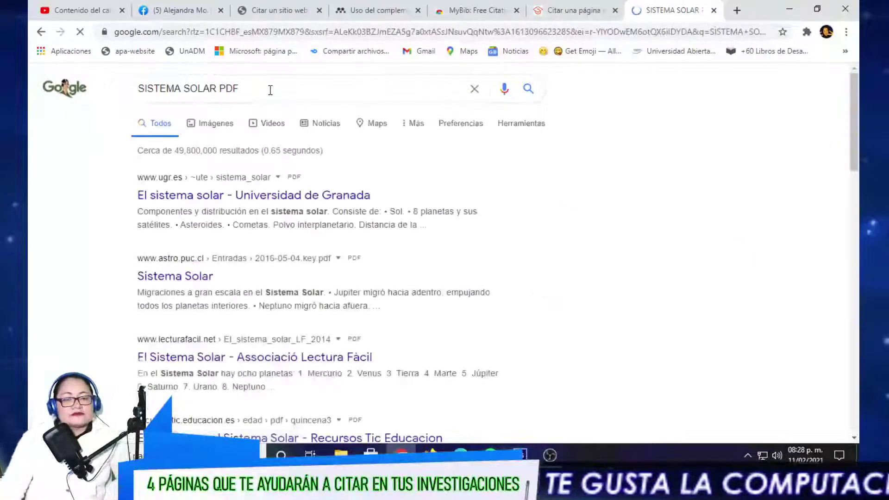
Open the Universidad de Granada sistema_solar PDF and start paging through its slides
{"action": "left_click", "coordinate": [204, 197]}
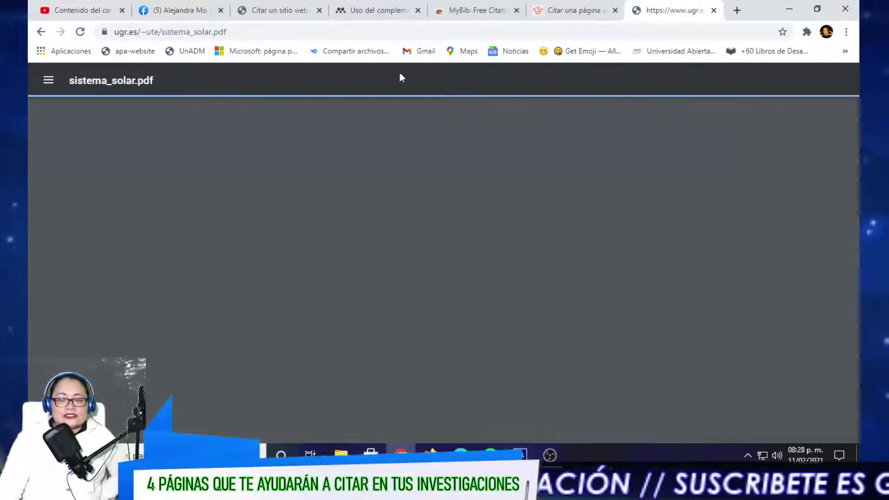
{"action": "scroll", "coordinate": [246, 257], "scroll_direction": "down", "scroll_amount": 4}
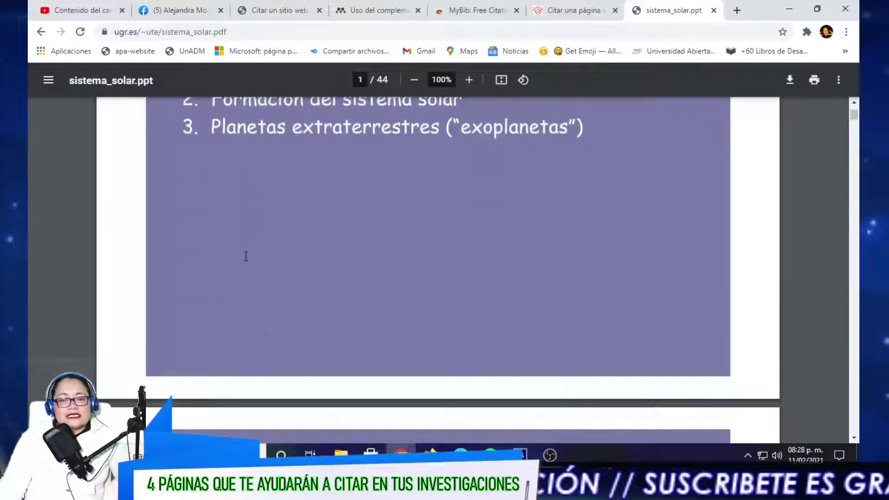
{"action": "scroll", "coordinate": [245, 259], "scroll_direction": "down", "scroll_amount": 4}
{"action": "scroll", "coordinate": [245, 264], "scroll_direction": "down", "scroll_amount": 5}
{"action": "scroll", "coordinate": [246, 273], "scroll_direction": "down", "scroll_amount": 5}
{"action": "scroll", "coordinate": [246, 274], "scroll_direction": "down", "scroll_amount": 4}
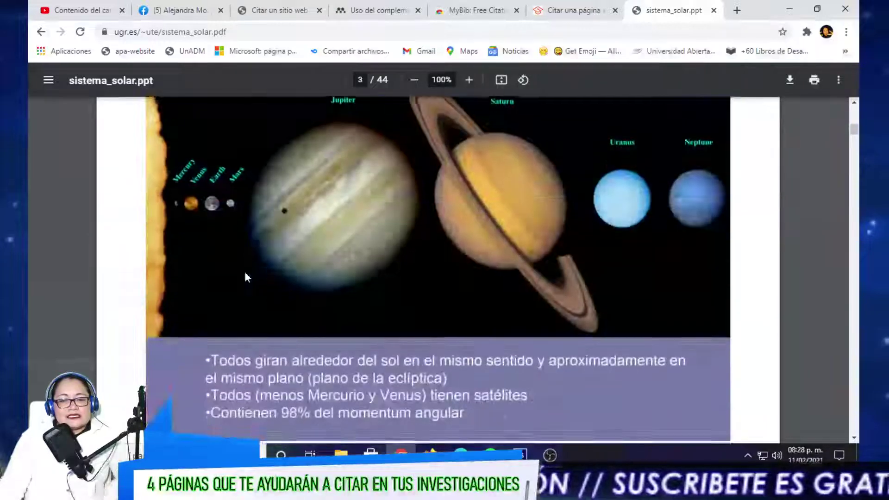
{"action": "scroll", "coordinate": [245, 274], "scroll_direction": "down", "scroll_amount": 5}
Skim the remaining slides of the 44-page PDF and return to the SISTEMA SOLAR PDF results
{"action": "scroll", "coordinate": [245, 274], "scroll_direction": "down", "scroll_amount": 5}
{"action": "scroll", "coordinate": [245, 275], "scroll_direction": "down", "scroll_amount": 5}
{"action": "scroll", "coordinate": [245, 276], "scroll_direction": "down", "scroll_amount": 5}
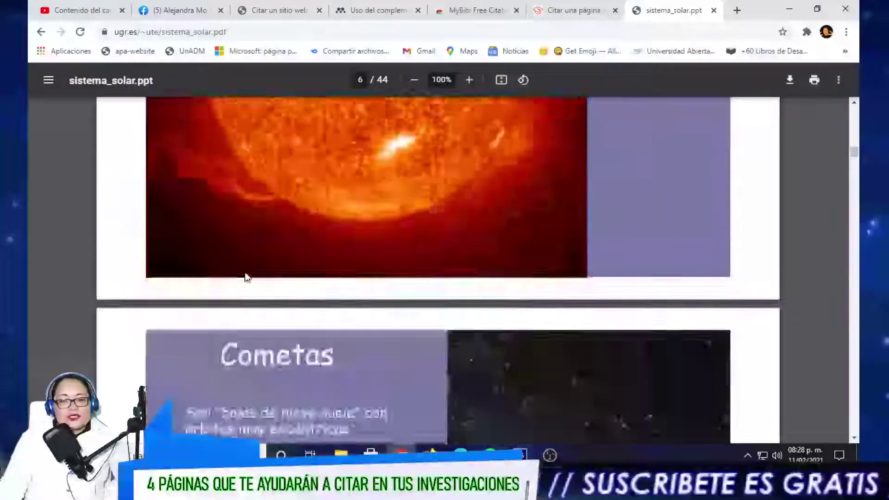
{"action": "scroll", "coordinate": [245, 276], "scroll_direction": "down", "scroll_amount": 5}
{"action": "scroll", "coordinate": [246, 277], "scroll_direction": "down", "scroll_amount": 5}
{"action": "scroll", "coordinate": [245, 277], "scroll_direction": "down", "scroll_amount": 5}
{"action": "scroll", "coordinate": [245, 276], "scroll_direction": "down", "scroll_amount": 5}
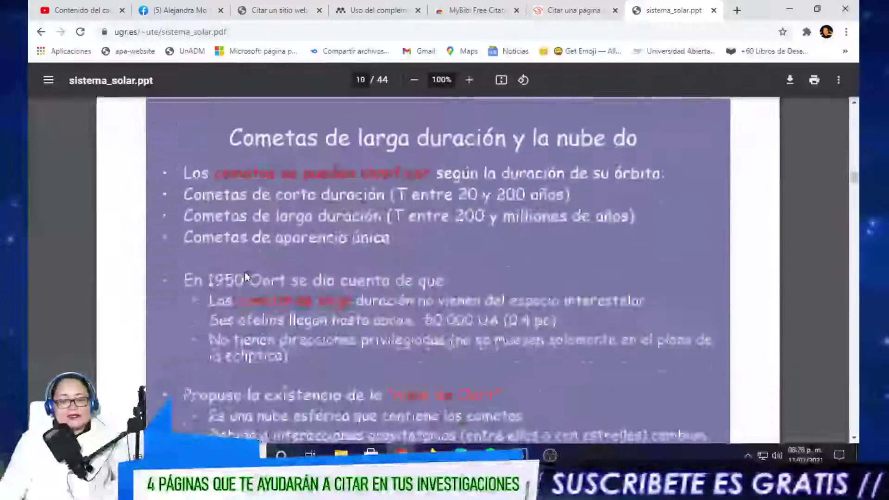
{"action": "scroll", "coordinate": [260, 259], "scroll_direction": "down", "scroll_amount": 5}
{"action": "left_click", "coordinate": [40, 31]}
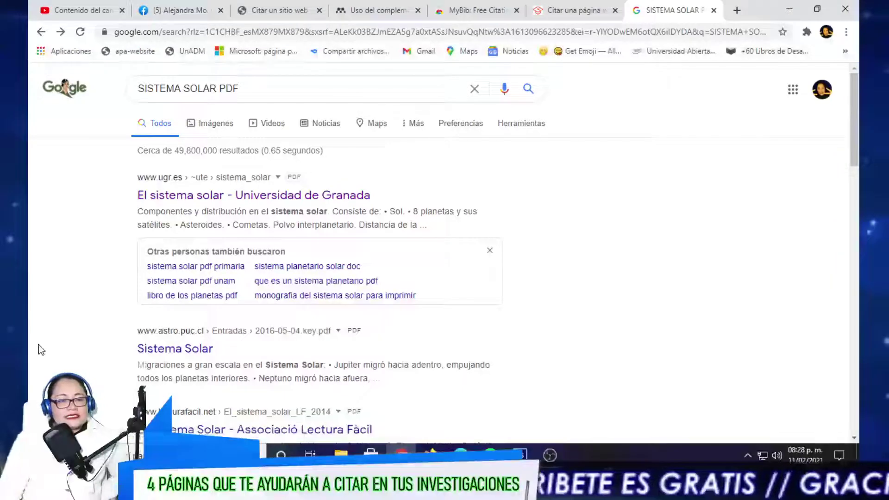
Scroll the results and open castello.es's Planetas.pdf ('LOS PLANETAS')
{"action": "scroll", "coordinate": [62, 332], "scroll_direction": "down", "scroll_amount": 1}
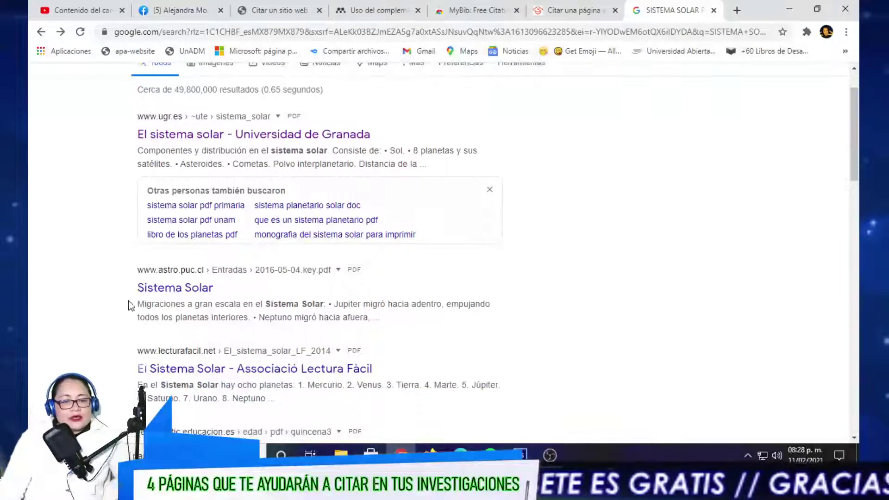
{"action": "scroll", "coordinate": [132, 303], "scroll_direction": "down", "scroll_amount": 2}
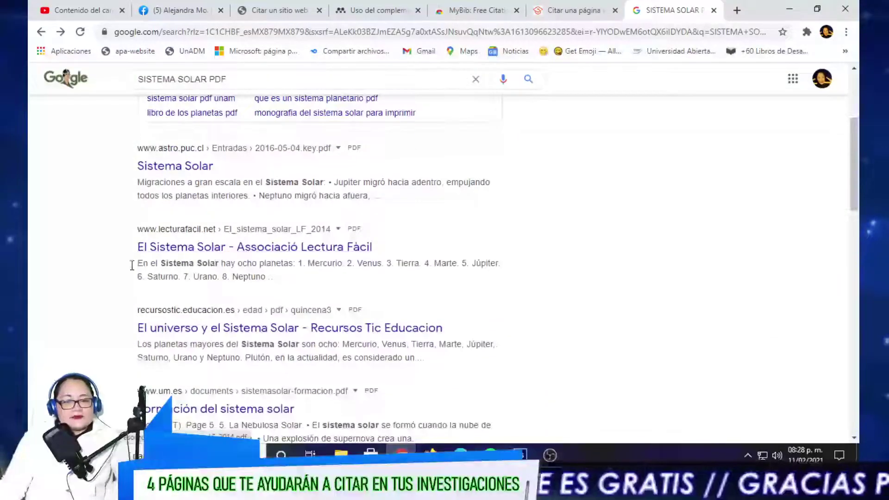
{"action": "scroll", "coordinate": [129, 269], "scroll_direction": "down", "scroll_amount": 1}
{"action": "scroll", "coordinate": [126, 272], "scroll_direction": "down", "scroll_amount": 2}
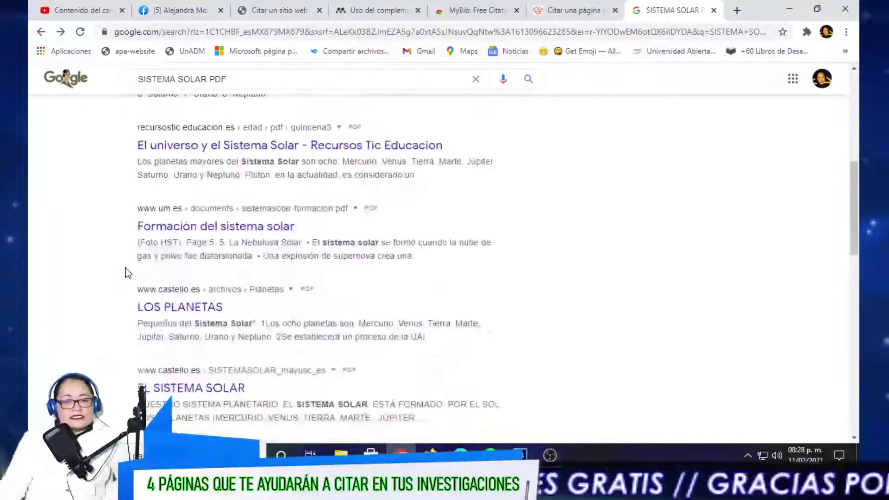
{"action": "scroll", "coordinate": [129, 272], "scroll_direction": "down", "scroll_amount": 1}
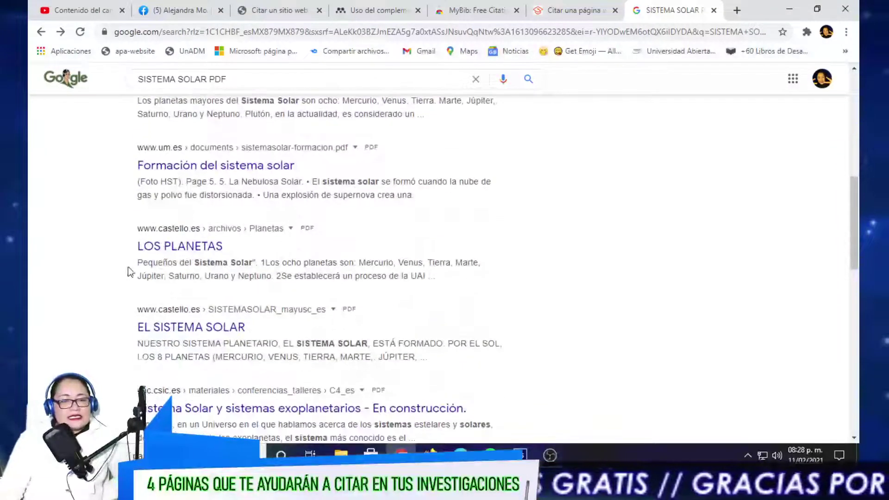
{"action": "left_click", "coordinate": [169, 256]}
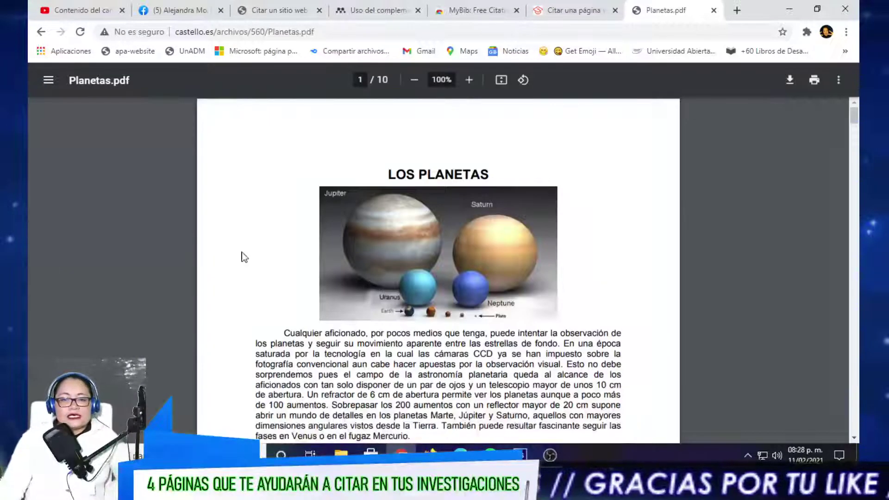
Page through Planetas.pdf to its last page, page 10
{"action": "scroll", "coordinate": [243, 253], "scroll_direction": "down", "scroll_amount": 3}
{"action": "scroll", "coordinate": [242, 248], "scroll_direction": "down", "scroll_amount": 8}
{"action": "scroll", "coordinate": [243, 243], "scroll_direction": "down", "scroll_amount": 4}
{"action": "scroll", "coordinate": [242, 245], "scroll_direction": "down", "scroll_amount": 10}
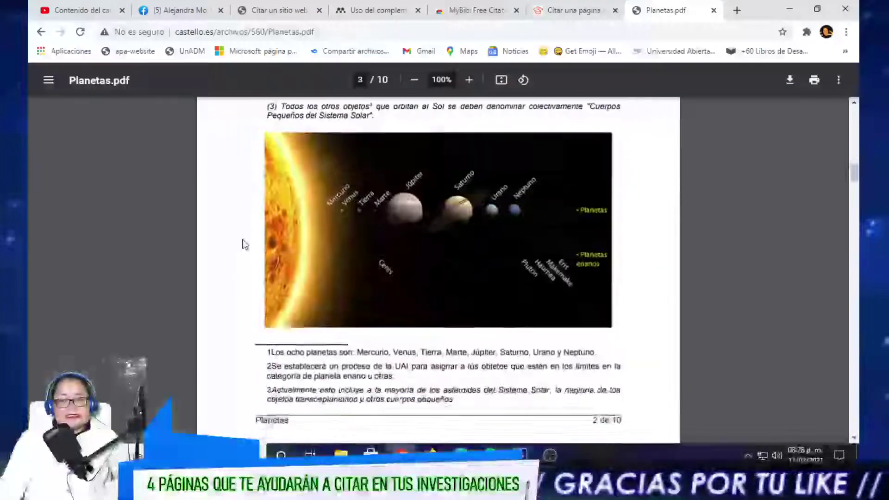
{"action": "scroll", "coordinate": [242, 245], "scroll_direction": "down", "scroll_amount": 10}
{"action": "scroll", "coordinate": [242, 245], "scroll_direction": "down", "scroll_amount": 10}
{"action": "scroll", "coordinate": [242, 244], "scroll_direction": "down", "scroll_amount": 10}
{"action": "scroll", "coordinate": [245, 244], "scroll_direction": "down", "scroll_amount": 10}
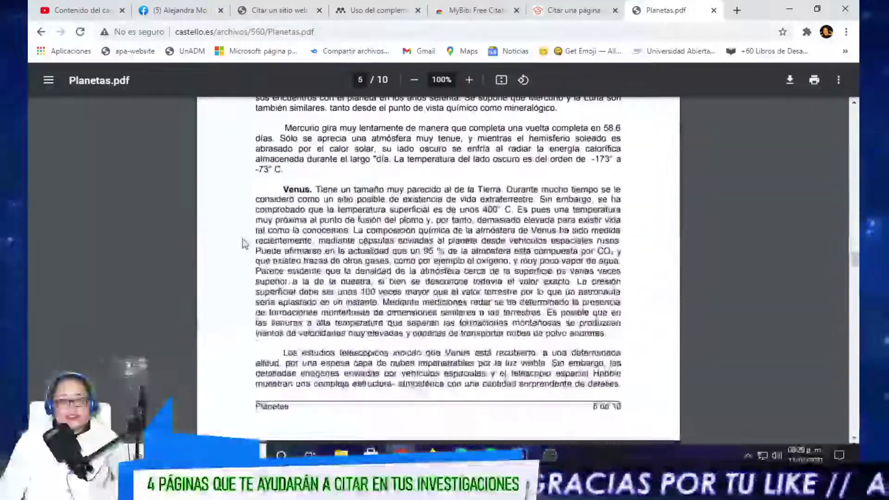
{"action": "scroll", "coordinate": [245, 244], "scroll_direction": "down", "scroll_amount": 10}
{"action": "scroll", "coordinate": [244, 244], "scroll_direction": "down", "scroll_amount": 10}
{"action": "scroll", "coordinate": [244, 244], "scroll_direction": "down", "scroll_amount": 10}
{"action": "scroll", "coordinate": [244, 243], "scroll_direction": "down", "scroll_amount": 10}
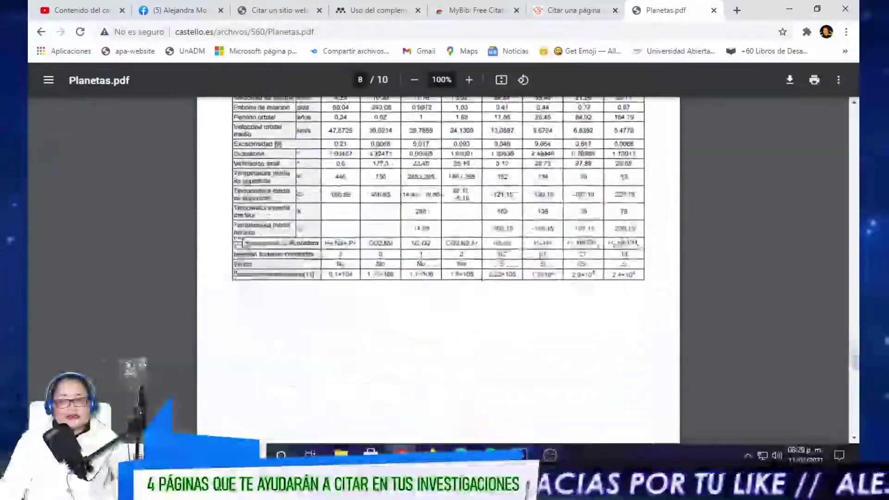
{"action": "scroll", "coordinate": [245, 244], "scroll_direction": "down", "scroll_amount": 10}
{"action": "scroll", "coordinate": [245, 244], "scroll_direction": "down", "scroll_amount": 10}
{"action": "scroll", "coordinate": [244, 243], "scroll_direction": "down", "scroll_amount": 10}
{"action": "scroll", "coordinate": [245, 244], "scroll_direction": "down", "scroll_amount": 3}
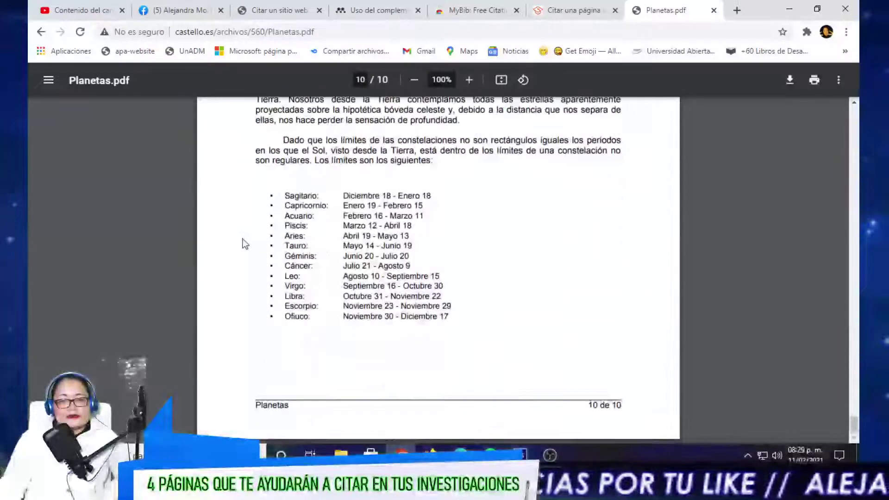
Go back to the results and open ideam.gov.co's cap1.pdf chapter
{"action": "left_click", "coordinate": [41, 33]}
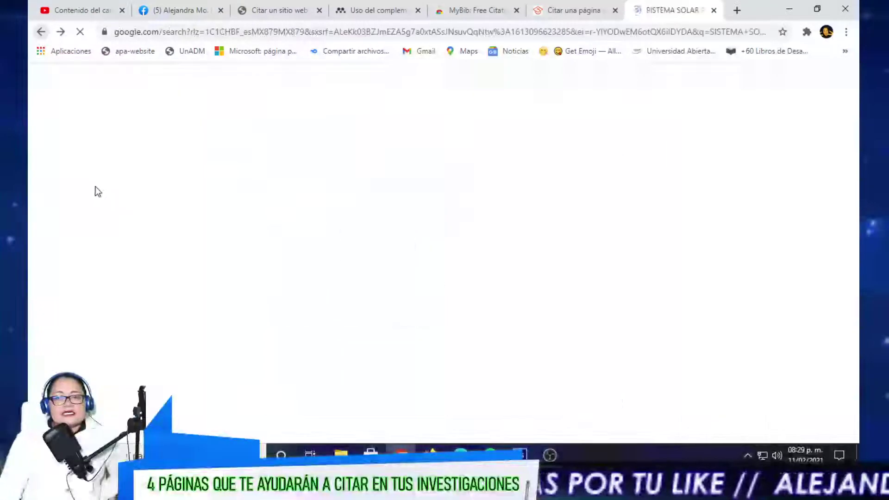
{"action": "scroll", "coordinate": [88, 340], "scroll_direction": "down", "scroll_amount": 5}
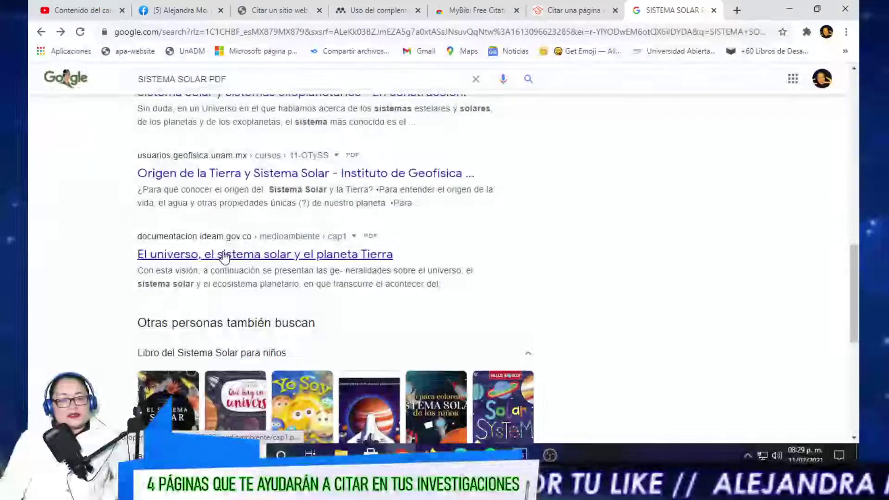
{"action": "left_click", "coordinate": [144, 254]}
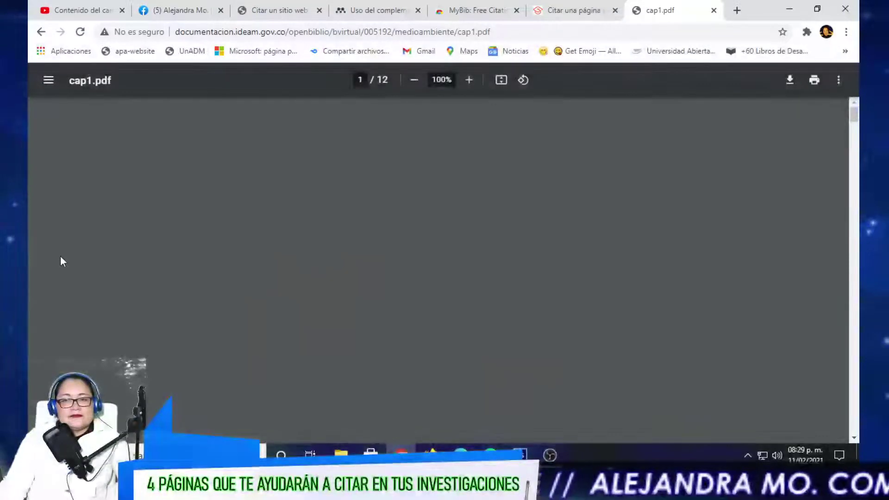
Glance through the first pages of cap1.pdf and select its full web address
{"action": "scroll", "coordinate": [232, 326], "scroll_direction": "down", "scroll_amount": 6}
{"action": "scroll", "coordinate": [279, 333], "scroll_direction": "down", "scroll_amount": 3}
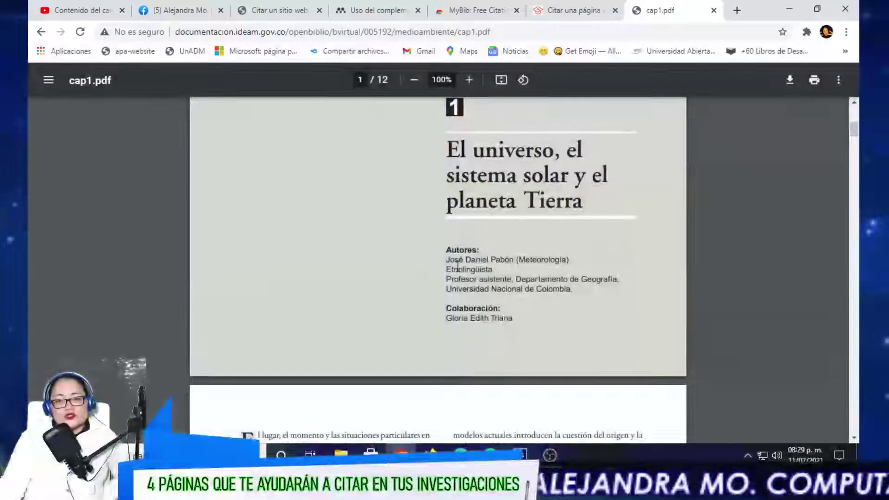
{"action": "scroll", "coordinate": [400, 315], "scroll_direction": "down", "scroll_amount": 5}
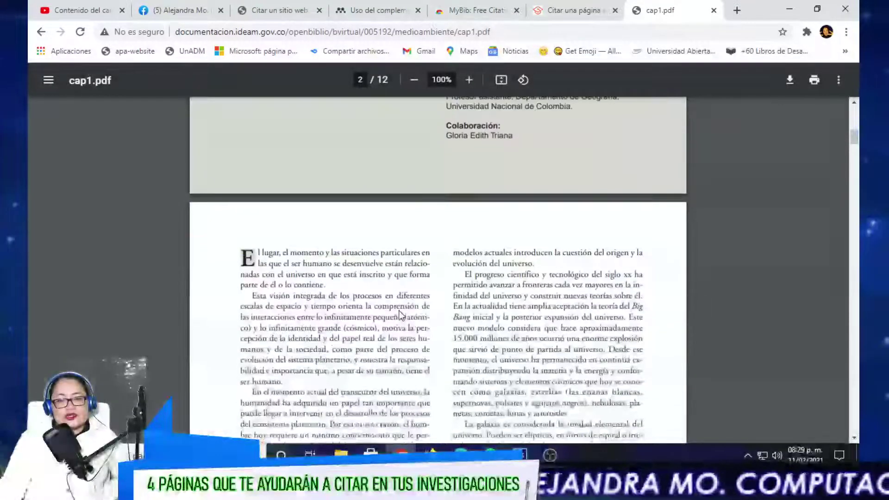
{"action": "scroll", "coordinate": [402, 301], "scroll_direction": "up", "scroll_amount": 2}
{"action": "scroll", "coordinate": [402, 301], "scroll_direction": "up", "scroll_amount": 4}
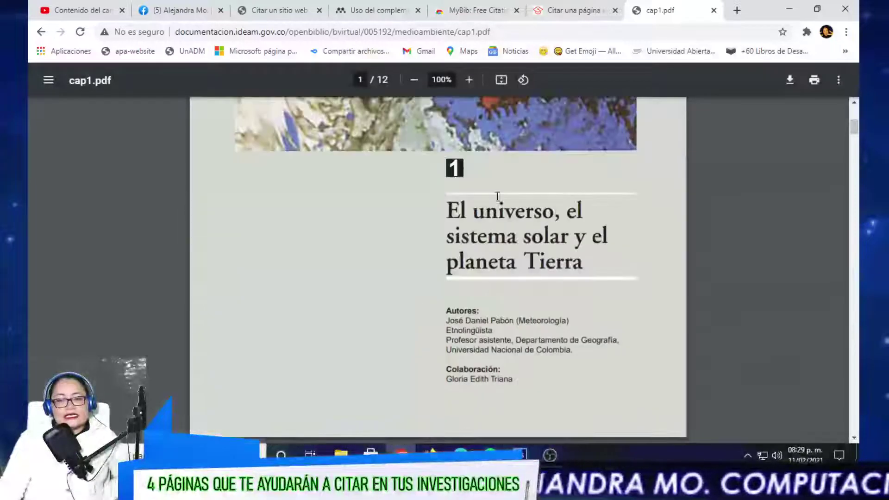
{"action": "left_click", "coordinate": [277, 33]}
Copy the cap1.pdf address into Scribbr's web page lookup, which finds no information
{"action": "right_click", "coordinate": [276, 30]}
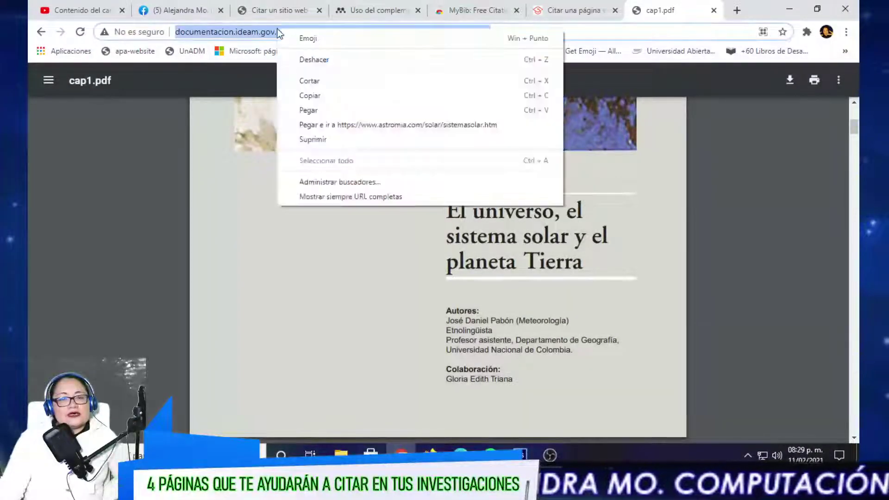
{"action": "left_click", "coordinate": [325, 93]}
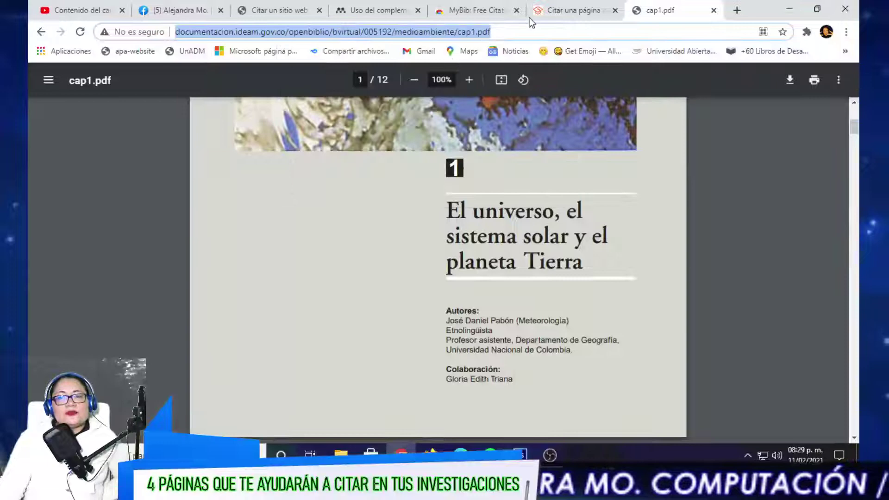
{"action": "left_click", "coordinate": [557, 11]}
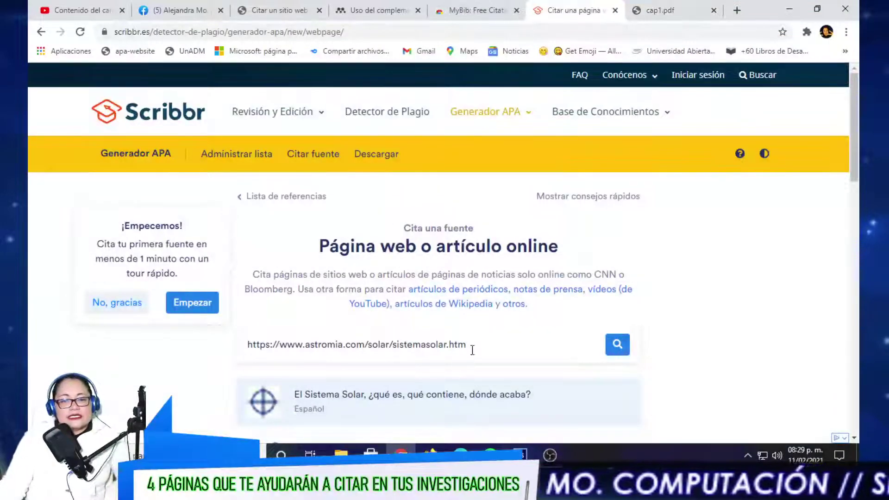
{"action": "left_click_drag", "start_coordinate": [480, 346], "coordinate": [185, 335]}
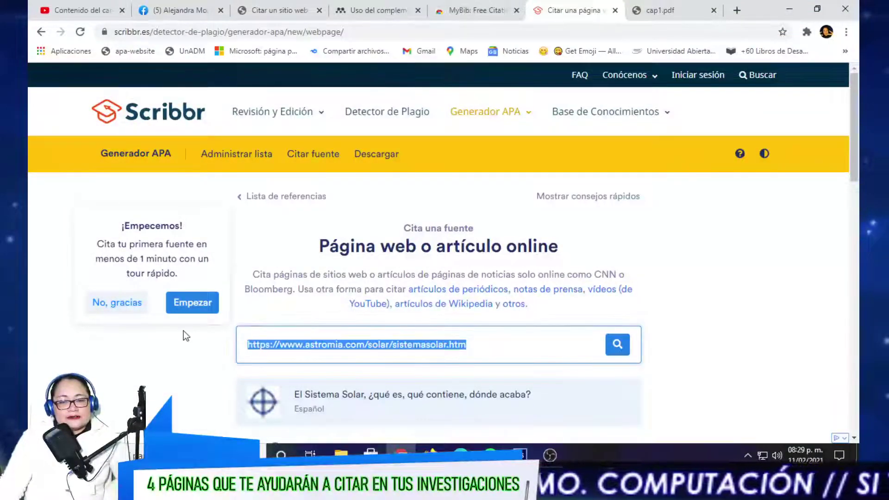
{"action": "right_click", "coordinate": [361, 345]}
{"action": "left_click", "coordinate": [414, 212]}
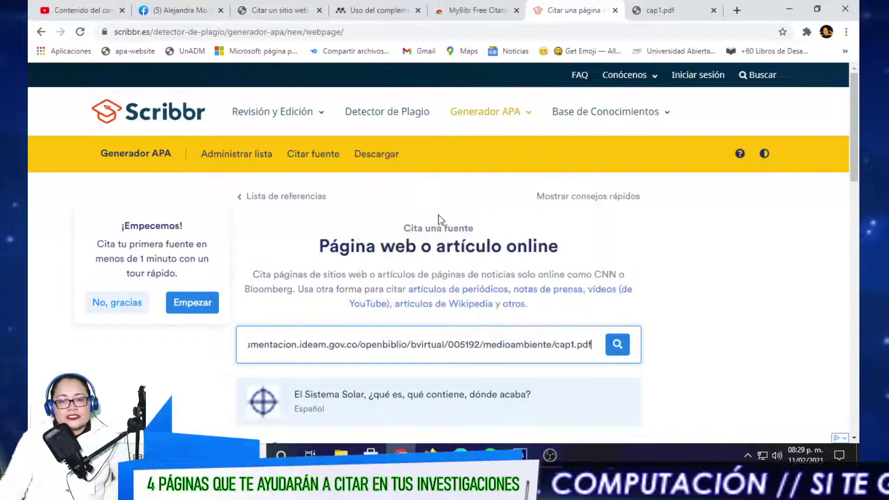
{"action": "left_click", "coordinate": [617, 347]}
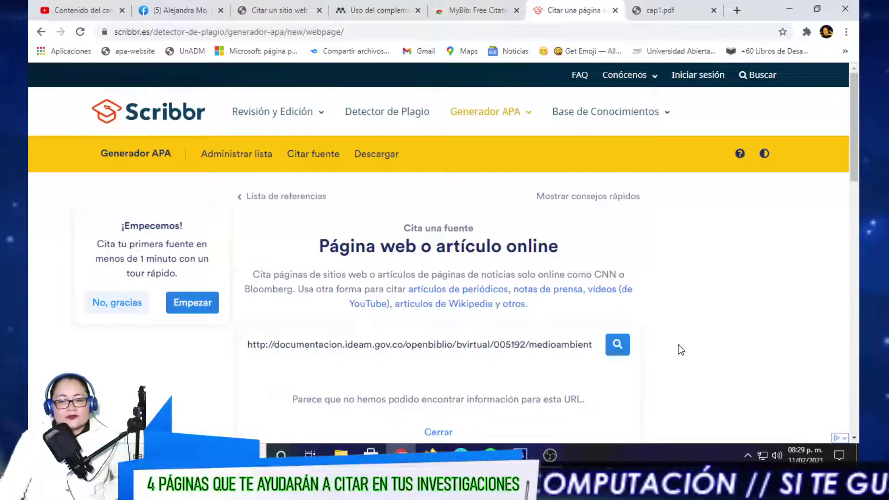
{"action": "scroll", "coordinate": [680, 350], "scroll_direction": "down", "scroll_amount": 3}
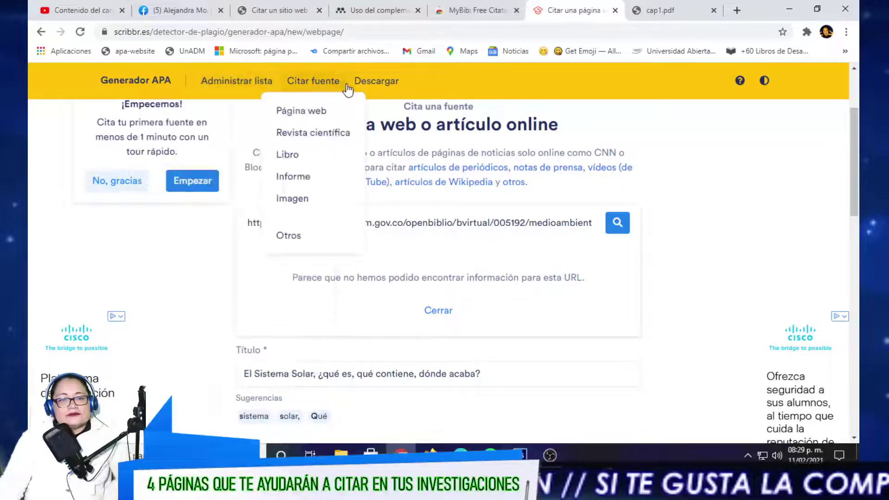
{"action": "mouse_move", "coordinate": [313, 154]}
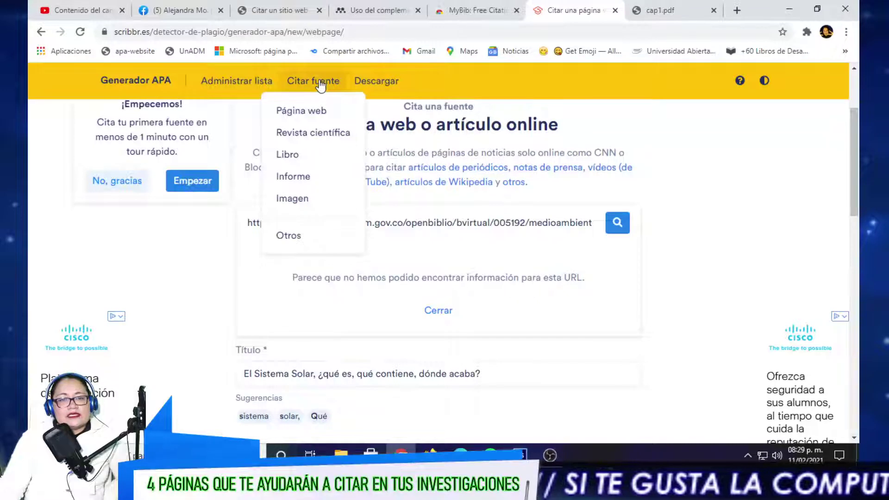
Switch Scribbr to Revista científica and search with the pasted PDF address
{"action": "left_click", "coordinate": [318, 139]}
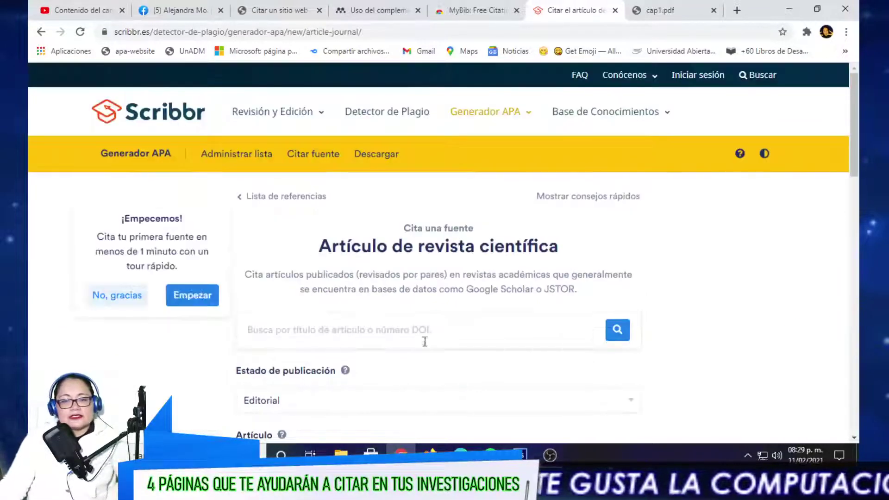
{"action": "left_click", "coordinate": [407, 328]}
{"action": "right_click", "coordinate": [407, 328]}
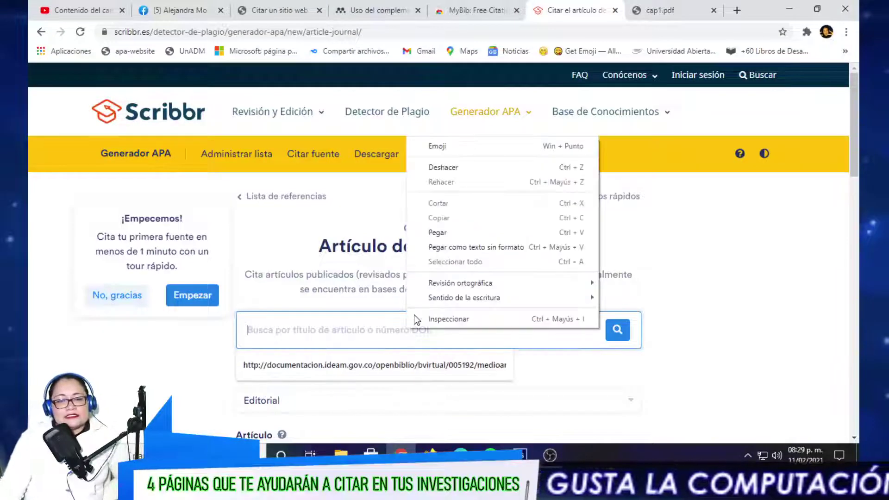
{"action": "left_click", "coordinate": [432, 232]}
{"action": "left_click", "coordinate": [611, 345]}
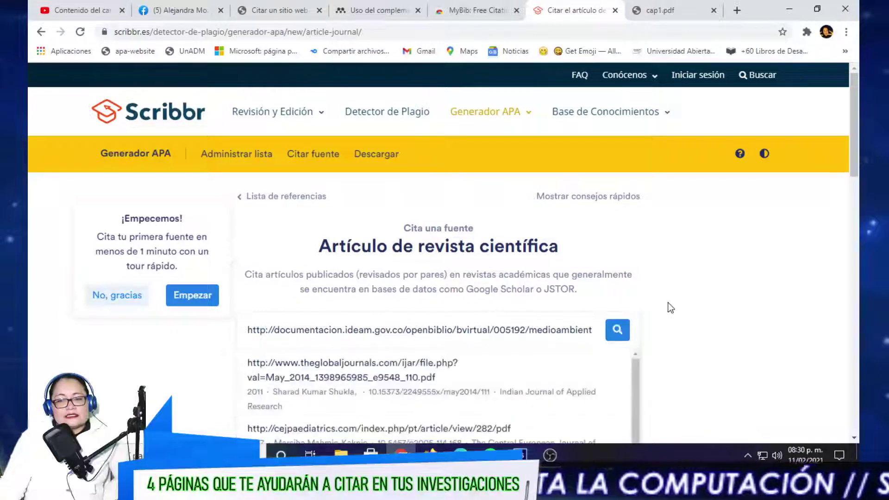
Review the filled Indian Journal of Applied Research fields and add the citation to the list
{"action": "scroll", "coordinate": [670, 307], "scroll_direction": "down", "scroll_amount": 4}
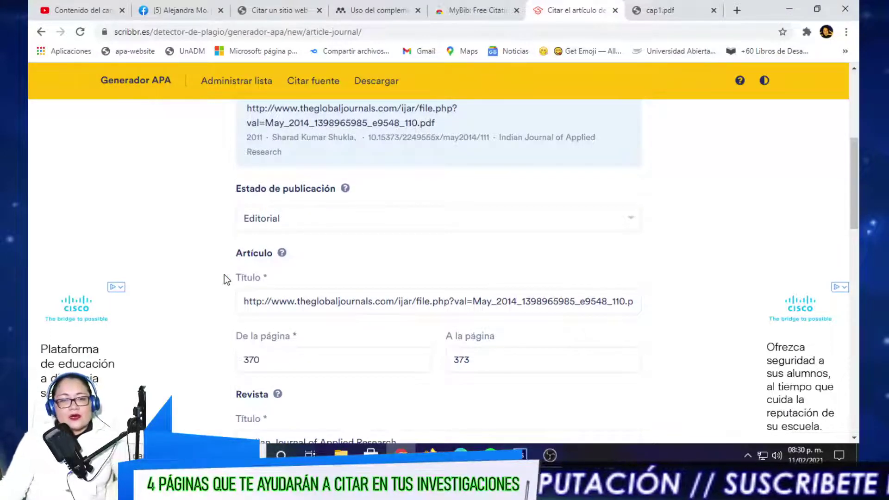
{"action": "scroll", "coordinate": [225, 279], "scroll_direction": "down", "scroll_amount": 2}
{"action": "scroll", "coordinate": [225, 278], "scroll_direction": "down", "scroll_amount": 1}
{"action": "scroll", "coordinate": [225, 279], "scroll_direction": "down", "scroll_amount": 1}
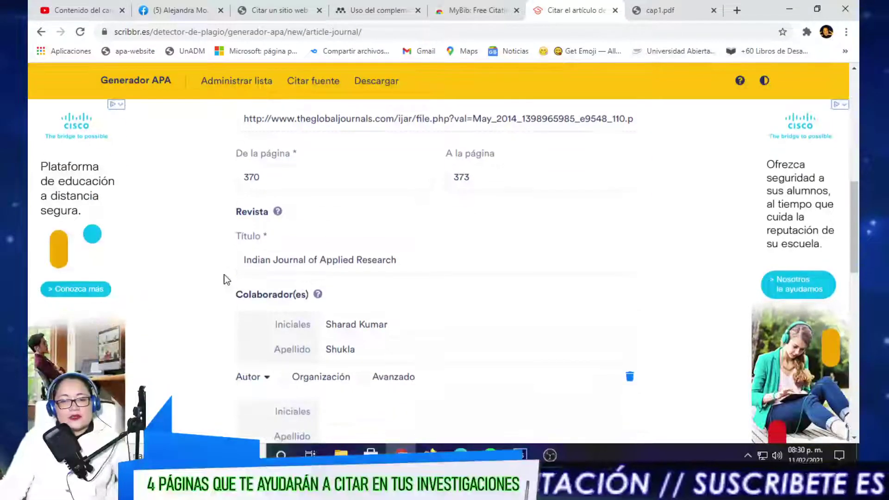
{"action": "scroll", "coordinate": [225, 278], "scroll_direction": "down", "scroll_amount": 1}
{"action": "scroll", "coordinate": [224, 275], "scroll_direction": "down", "scroll_amount": 2}
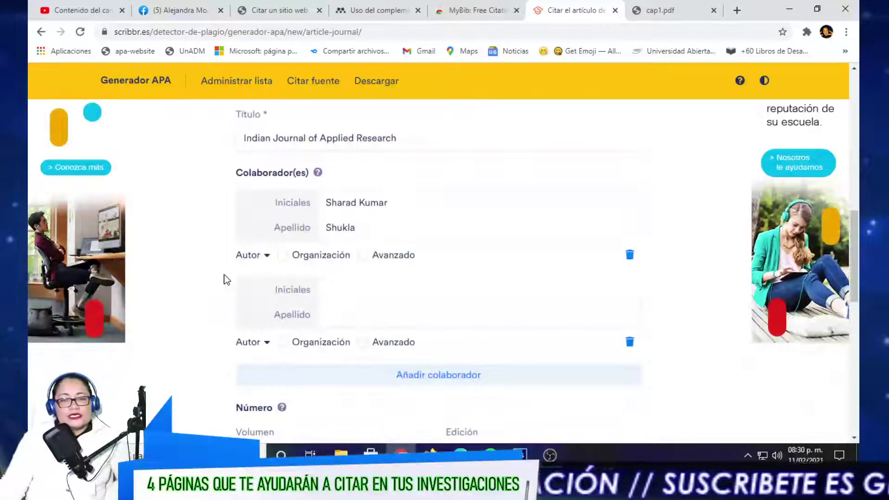
{"action": "scroll", "coordinate": [224, 278], "scroll_direction": "down", "scroll_amount": 1}
{"action": "scroll", "coordinate": [224, 278], "scroll_direction": "down", "scroll_amount": 1}
{"action": "scroll", "coordinate": [224, 277], "scroll_direction": "down", "scroll_amount": 1}
{"action": "scroll", "coordinate": [224, 274], "scroll_direction": "down", "scroll_amount": 1}
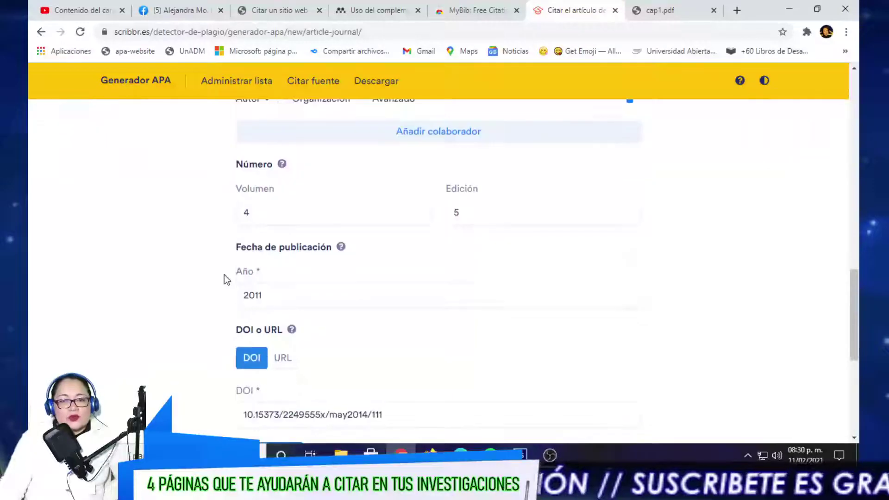
{"action": "scroll", "coordinate": [224, 274], "scroll_direction": "down", "scroll_amount": 1}
{"action": "scroll", "coordinate": [224, 275], "scroll_direction": "down", "scroll_amount": 1}
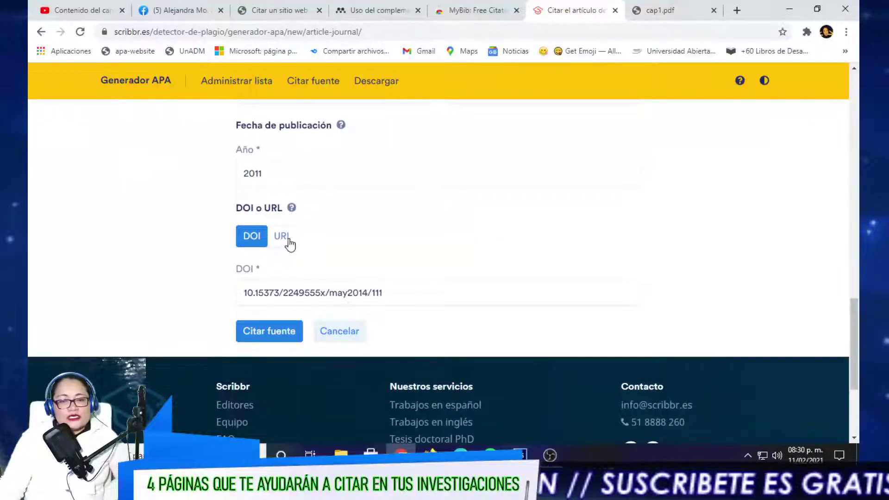
{"action": "left_click", "coordinate": [257, 337]}
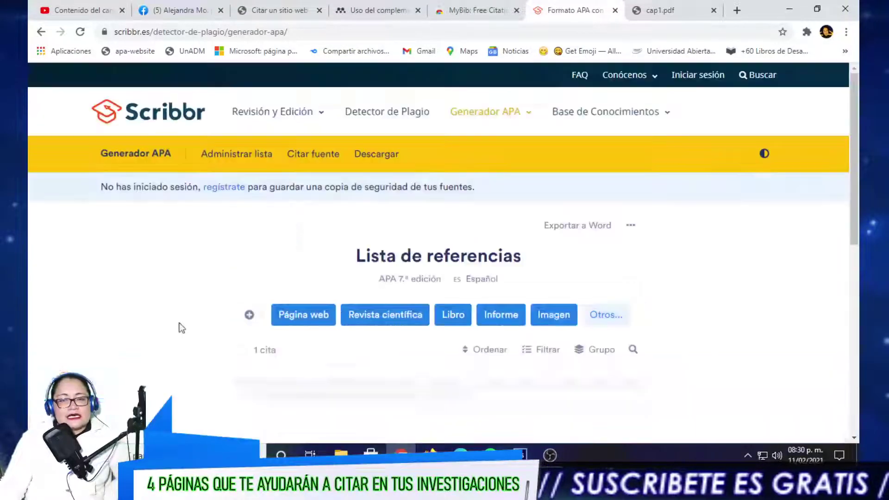
Copy the 2011 Indian Journal of Applied Research citation from the APA reference list
{"action": "scroll", "coordinate": [181, 327], "scroll_direction": "down", "scroll_amount": 1}
{"action": "scroll", "coordinate": [182, 327], "scroll_direction": "down", "scroll_amount": 1}
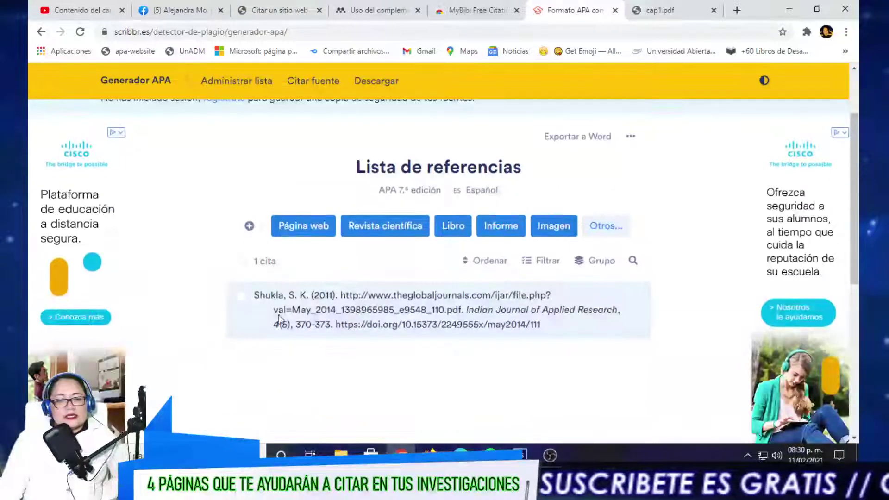
{"action": "mouse_move", "coordinate": [434, 310]}
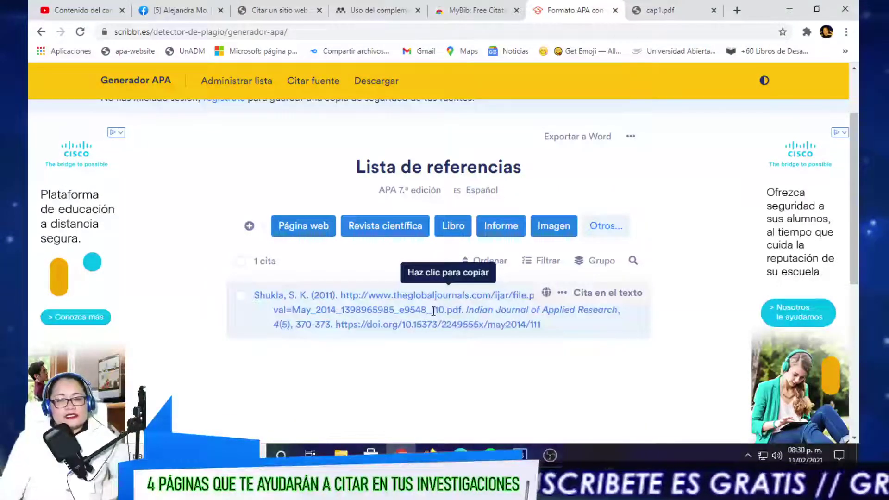
{"action": "left_click", "coordinate": [433, 311]}
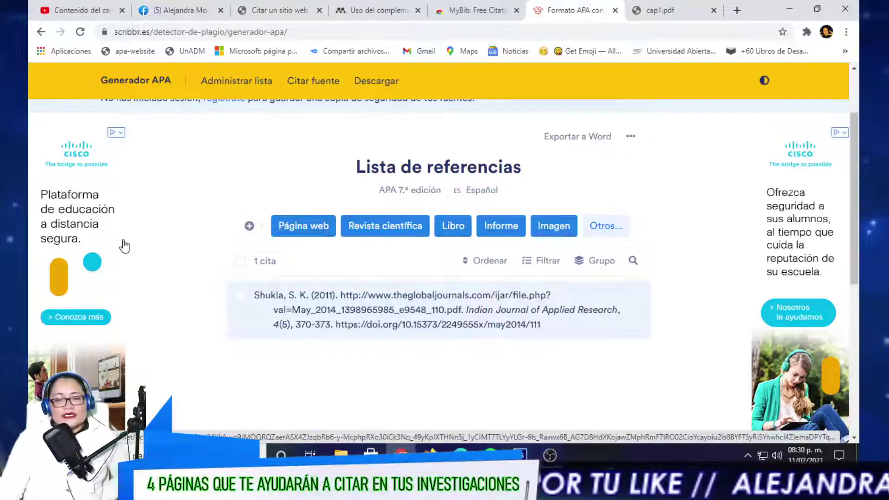
{"action": "left_click", "coordinate": [549, 455]}
{"action": "left_click", "coordinate": [93, 296]}
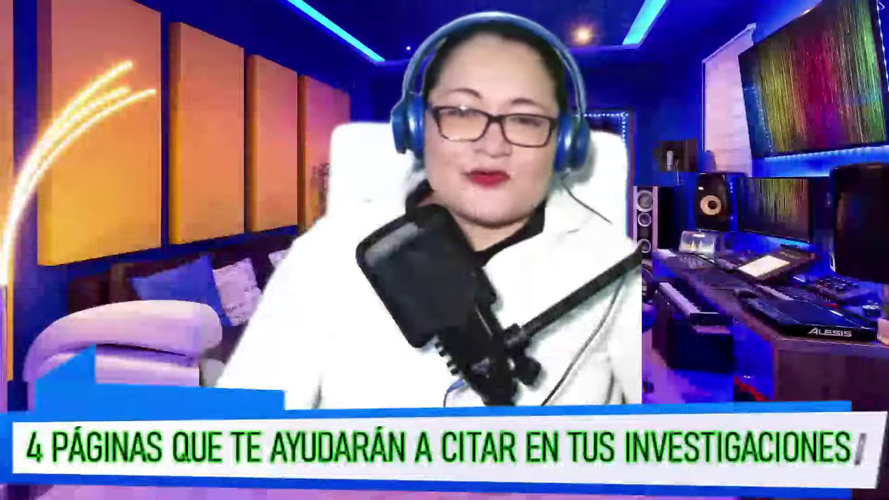